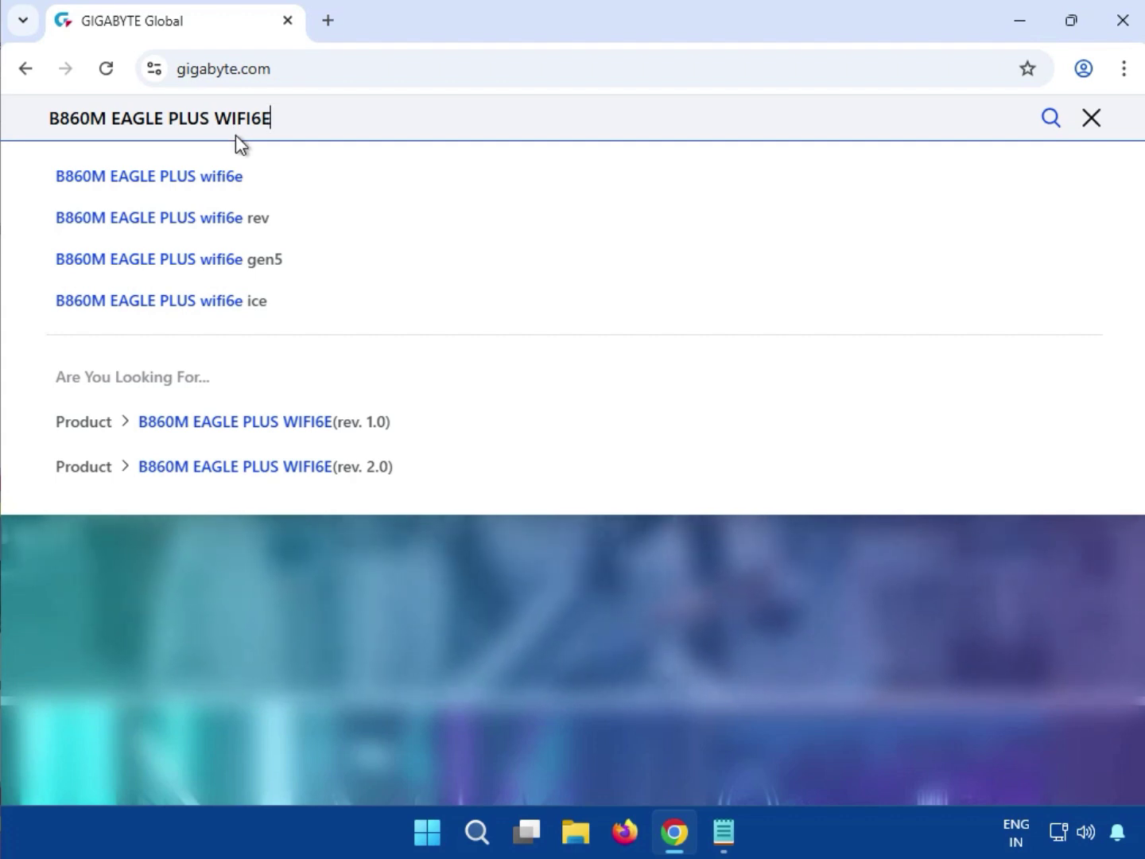
# Step: Search for B860M EAGLE PLUS WIFI6E and open the support downloads of the rev. 2.0 board from the product results
pyautogui.press('Return')
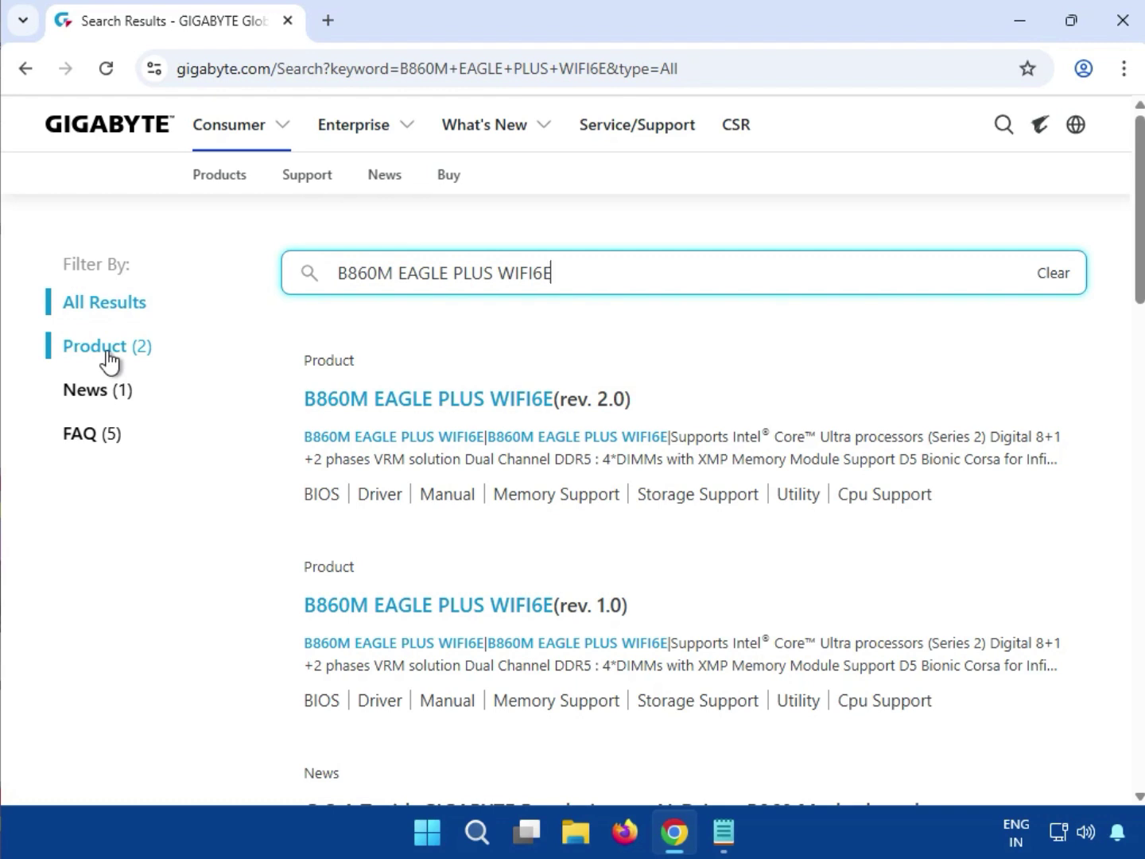
pyautogui.click(108, 352)
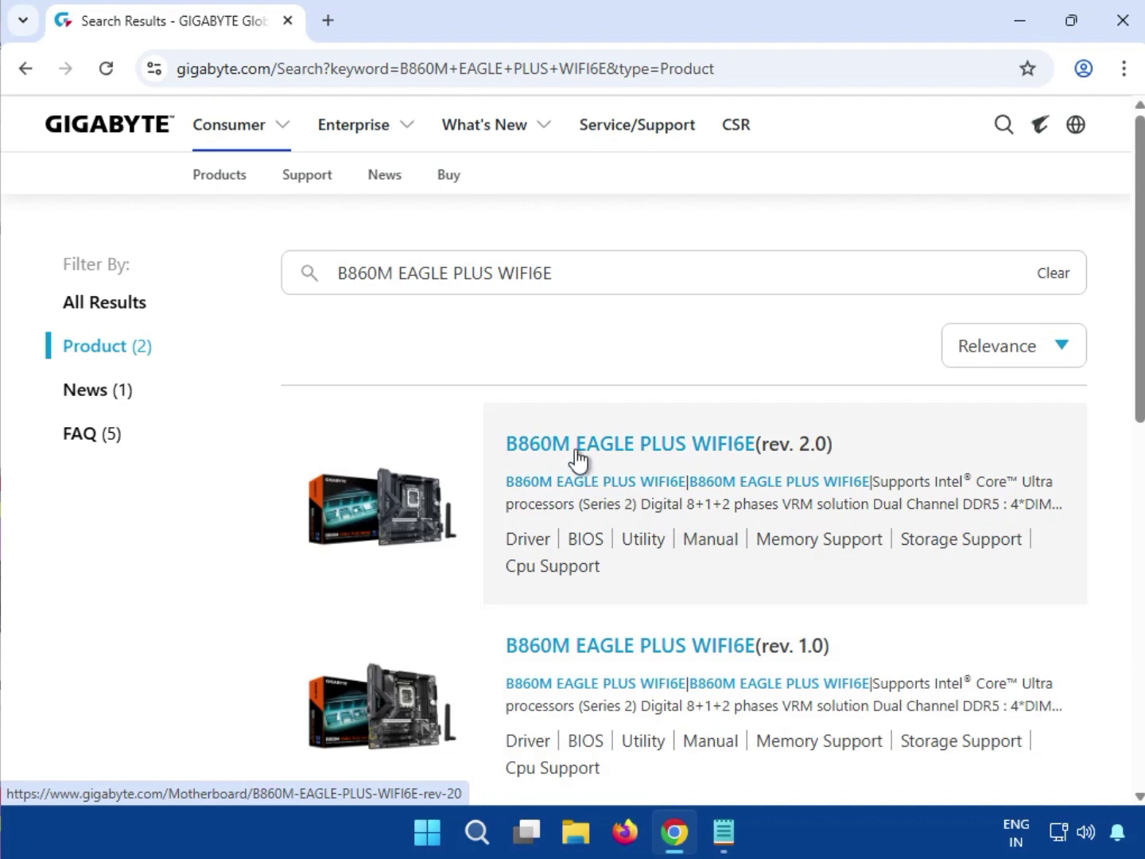
pyautogui.click(575, 447)
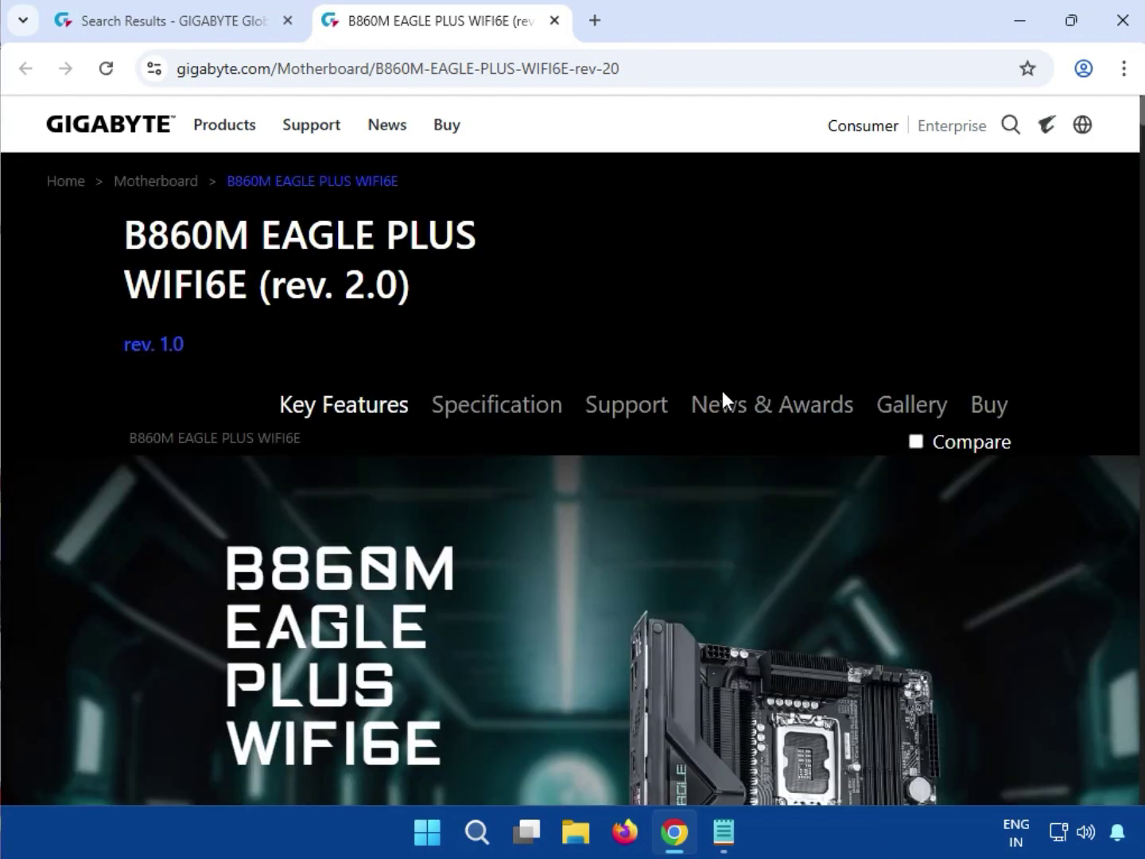
pyautogui.click(626, 405)
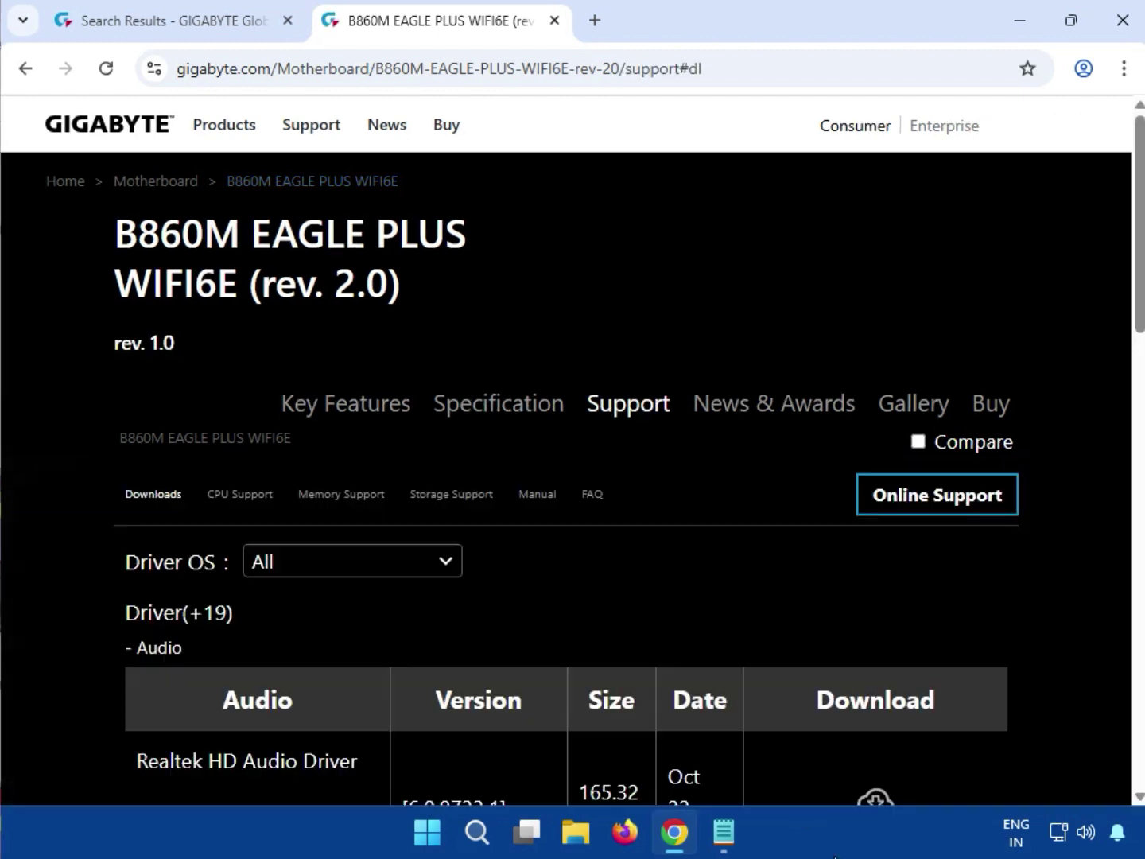
# Step: Set the Driver OS filter of the support downloads to Windows 11 64bit
pyautogui.click(357, 571)
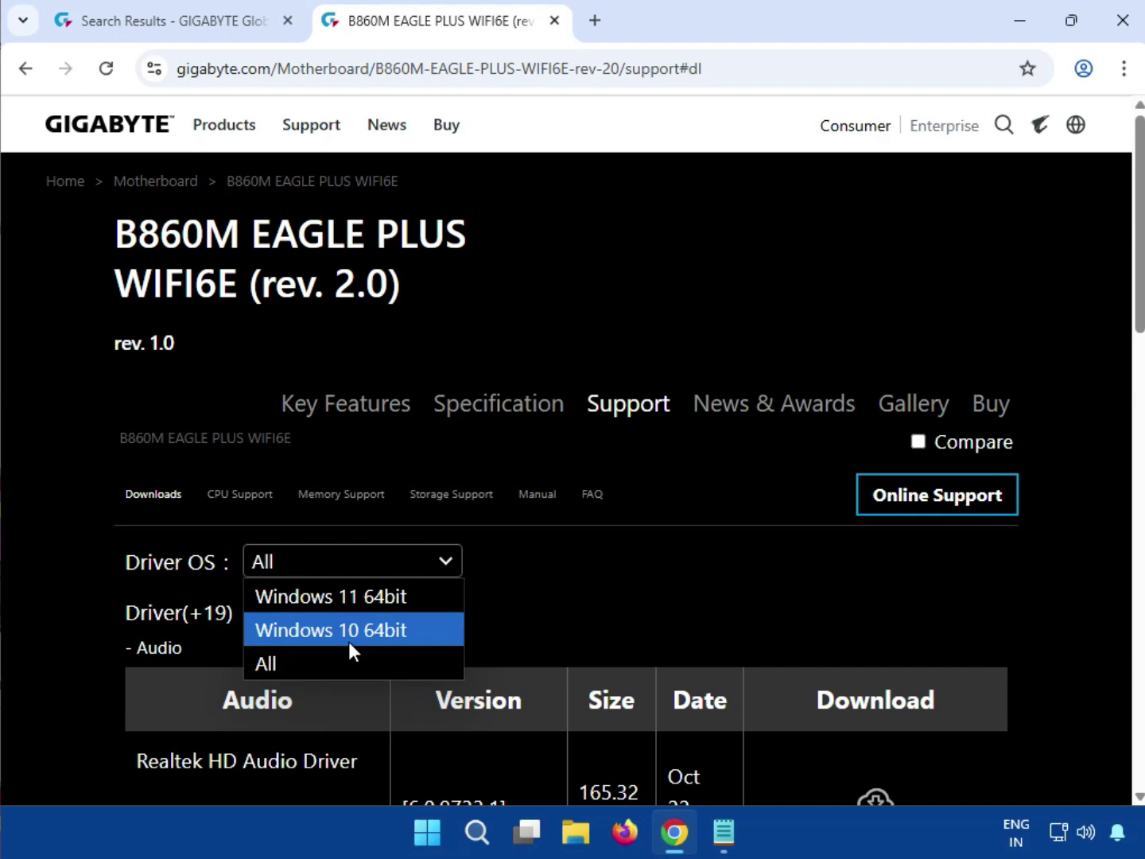
pyautogui.click(339, 601)
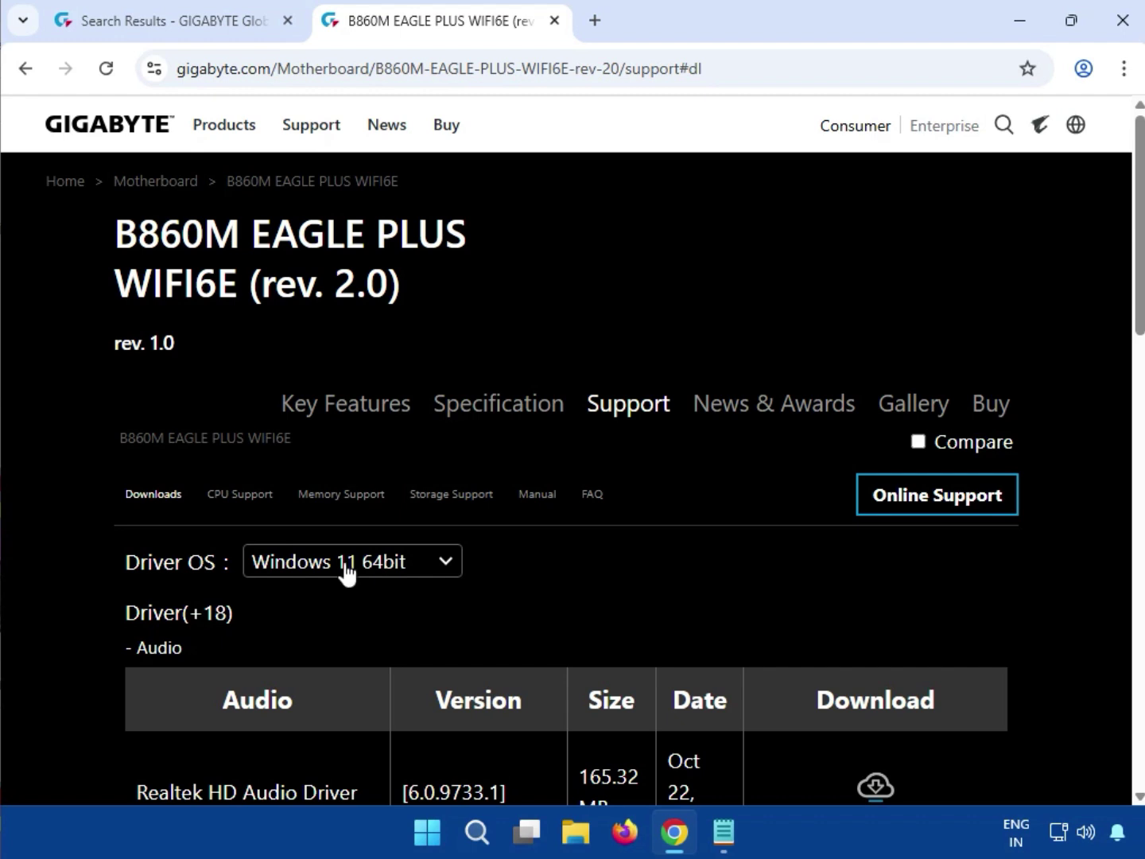
pyautogui.click(347, 569)
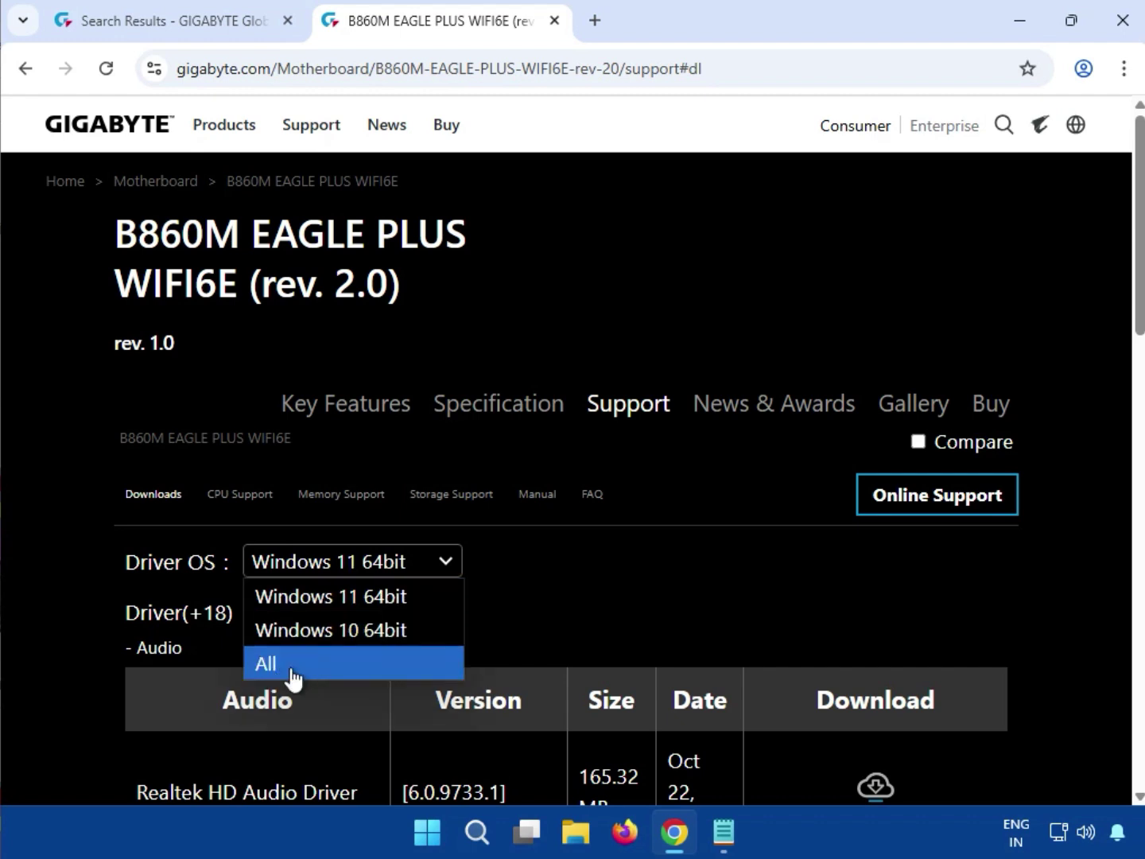
pyautogui.click(295, 679)
pyautogui.click(287, 570)
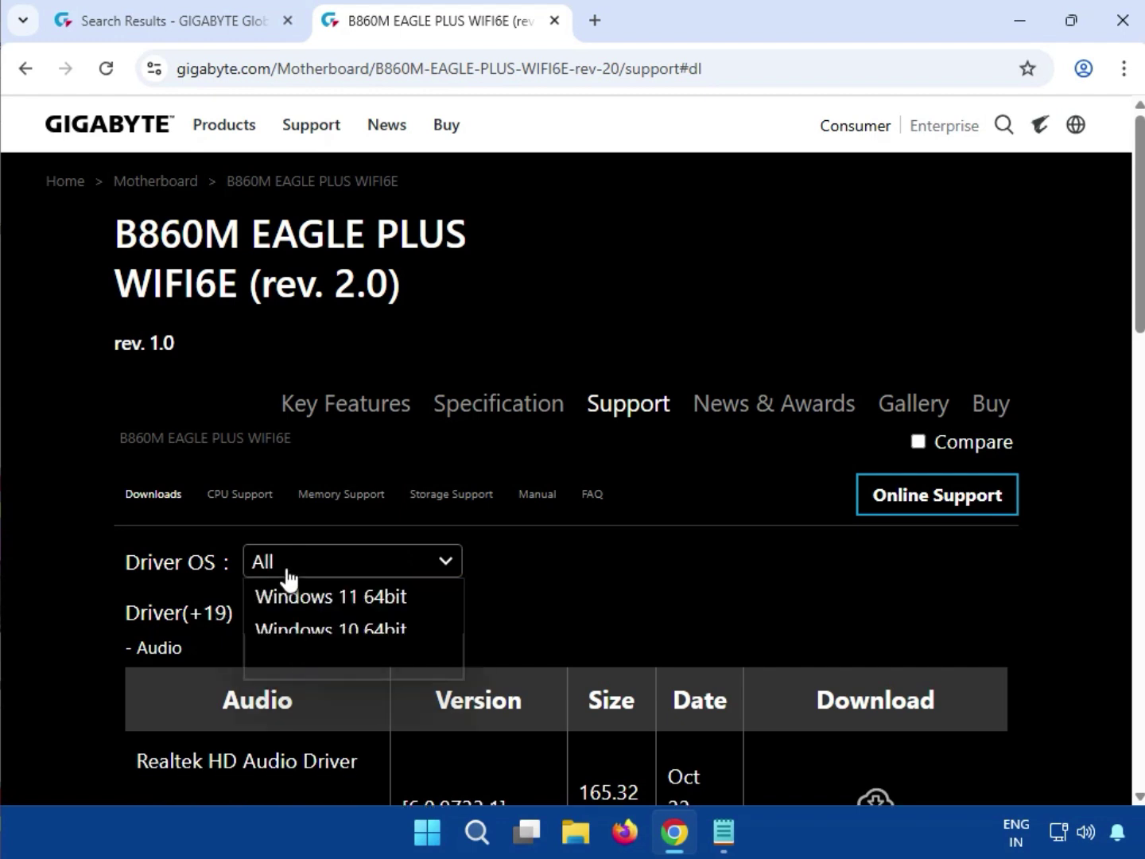
pyautogui.click(284, 581)
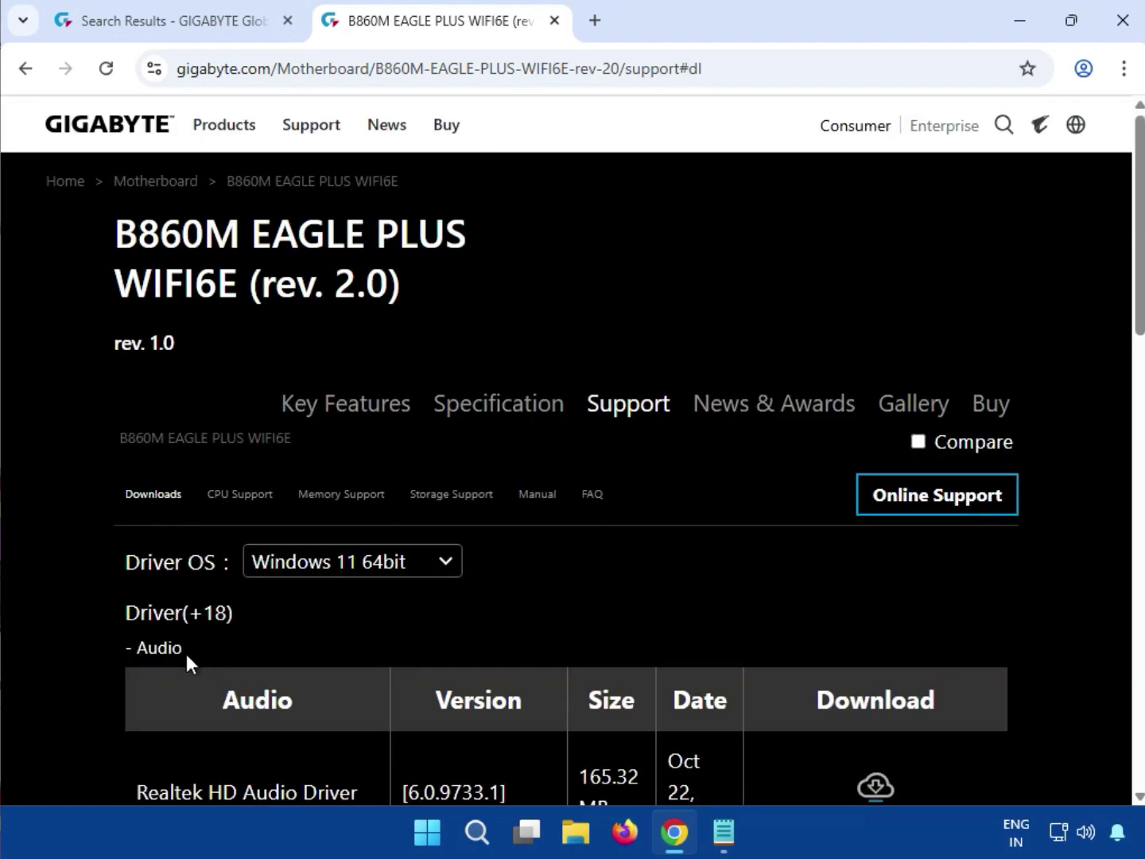
# Step: Download the Realtek HD Audio Driver, version 6.0.9733.1, from the Audio driver section
pyautogui.moveTo(187, 654); pyautogui.dragTo(132, 651)
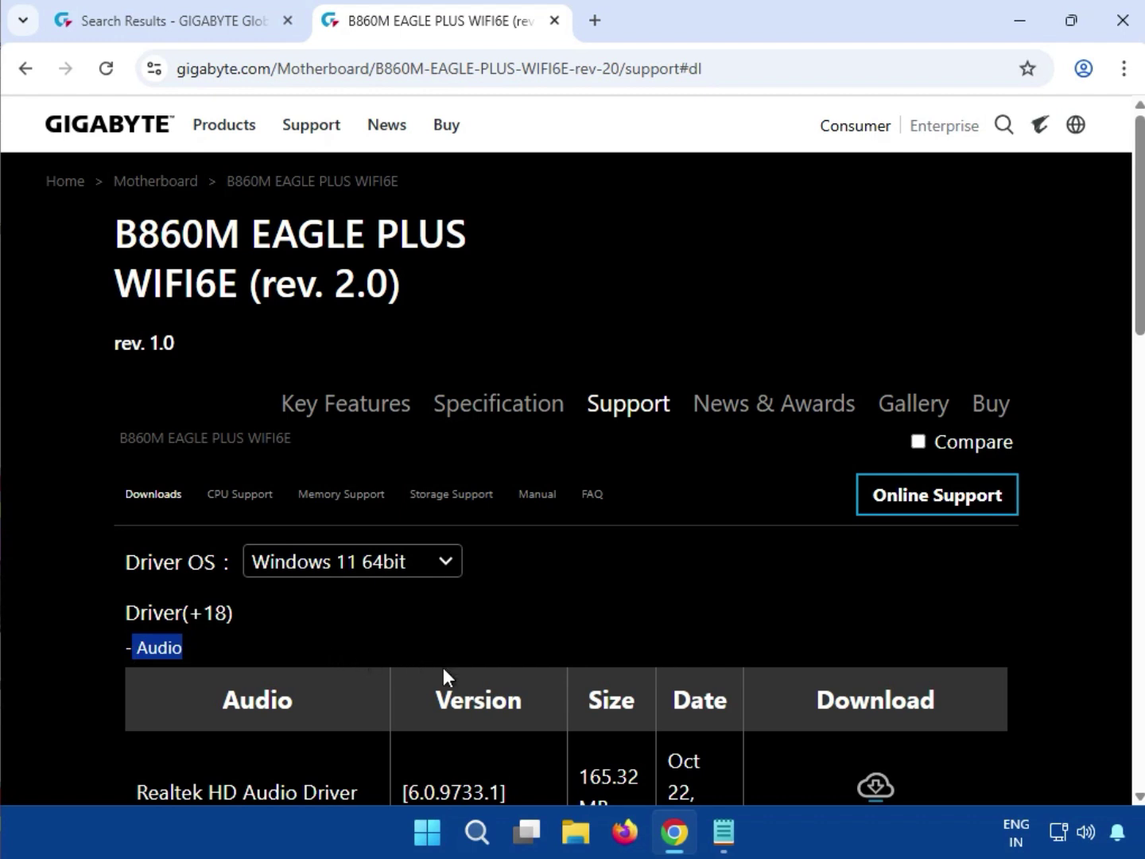
pyautogui.scroll(-1, 443, 675)
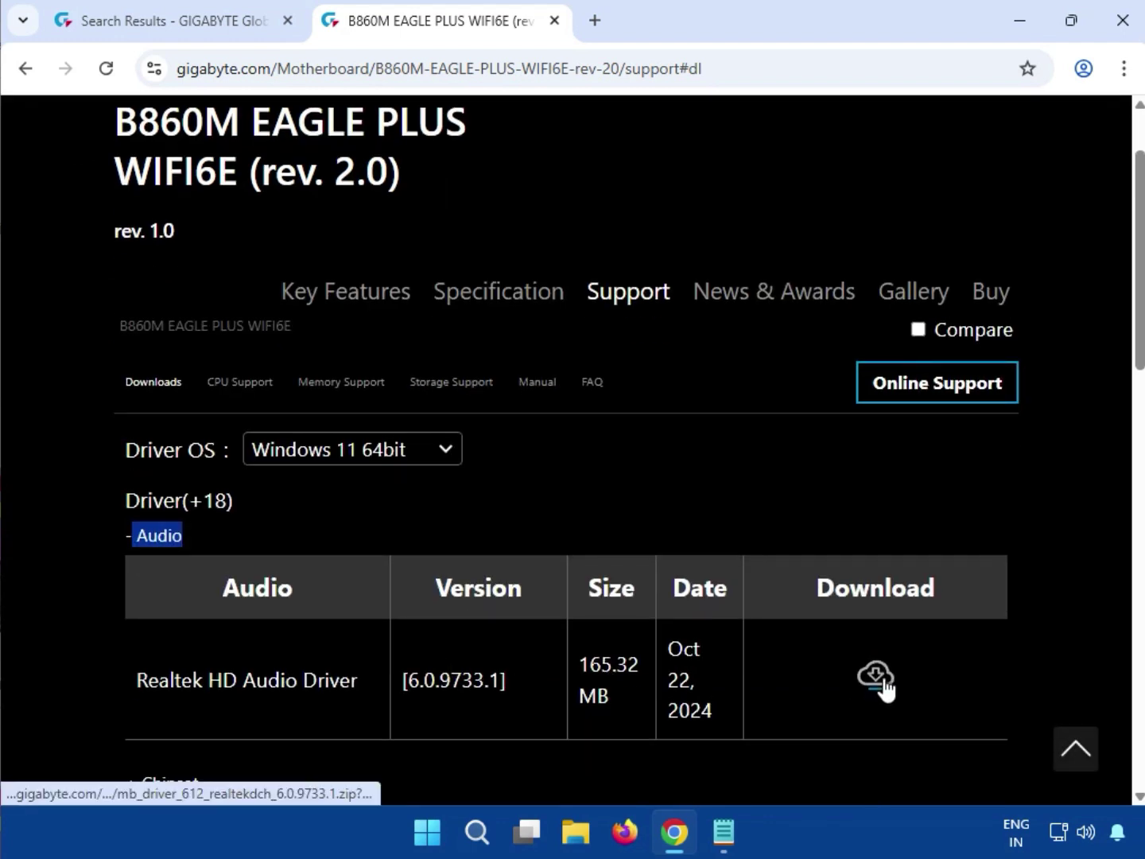
pyautogui.click(586, 665)
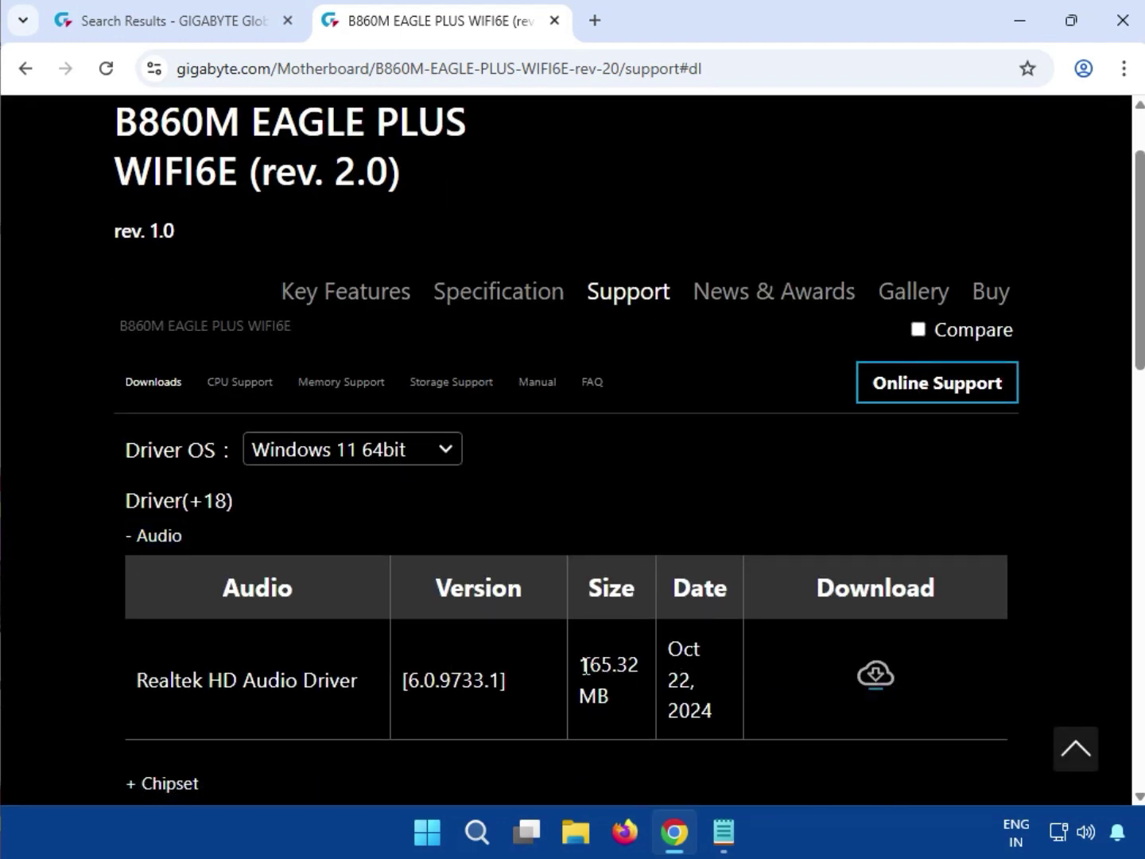
pyautogui.moveTo(586, 664); pyautogui.dragTo(633, 663)
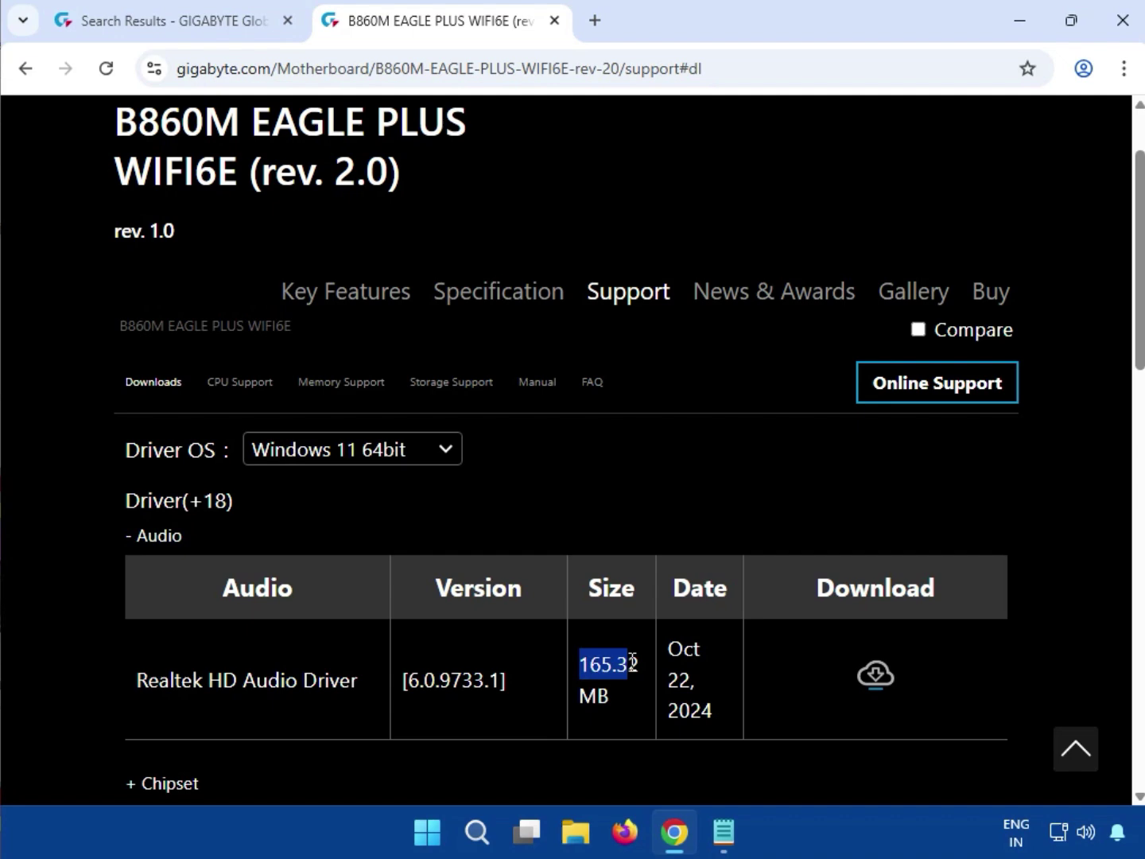
pyautogui.click(878, 676)
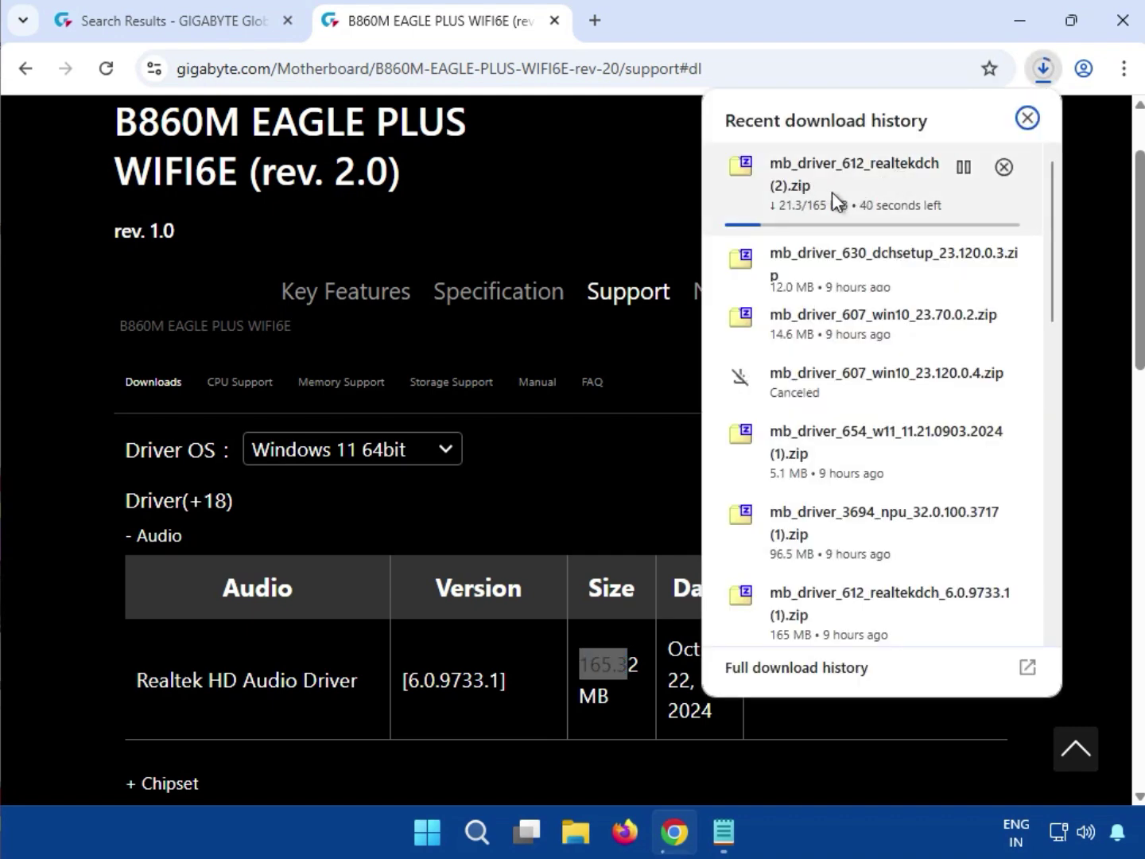
pyautogui.click(620, 192)
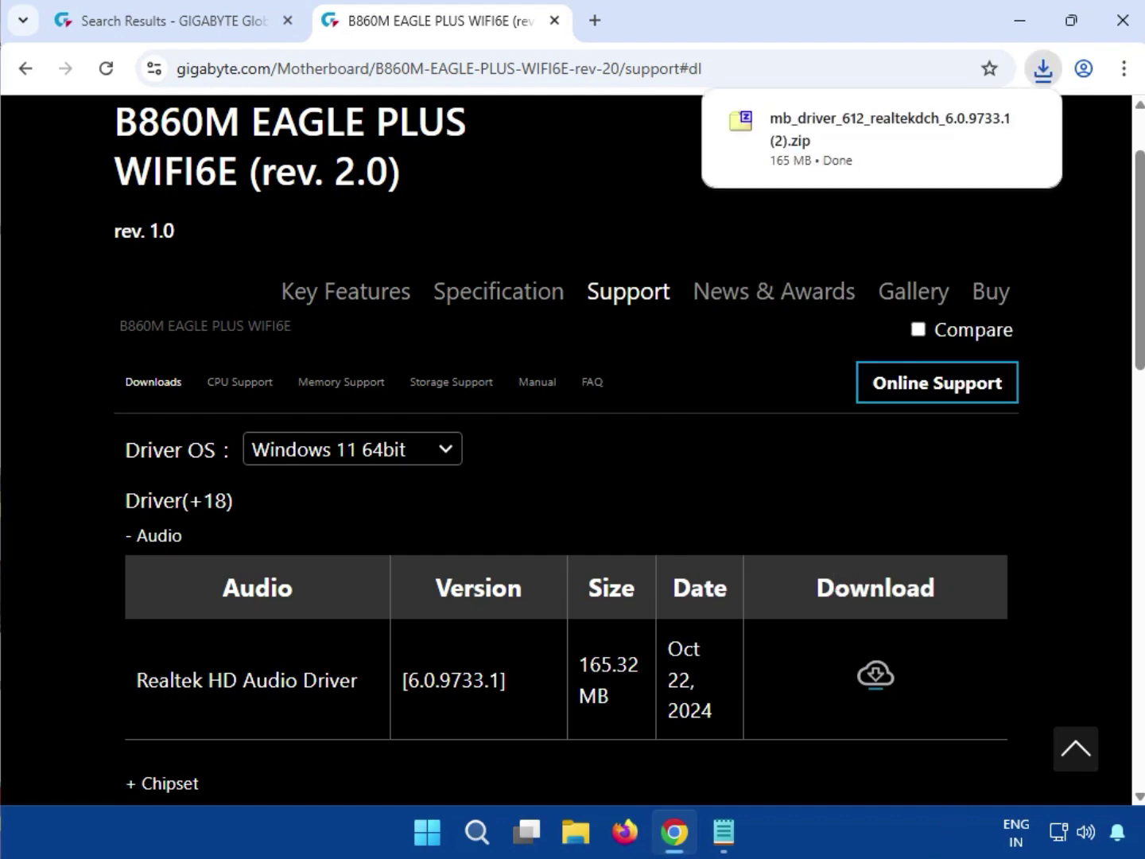
# Step: Run mb_driver_612_realtekdch_6.0.9733.1.exe from the downloaded audio archive with administrator approval, and close the archive
pyautogui.click(813, 140)
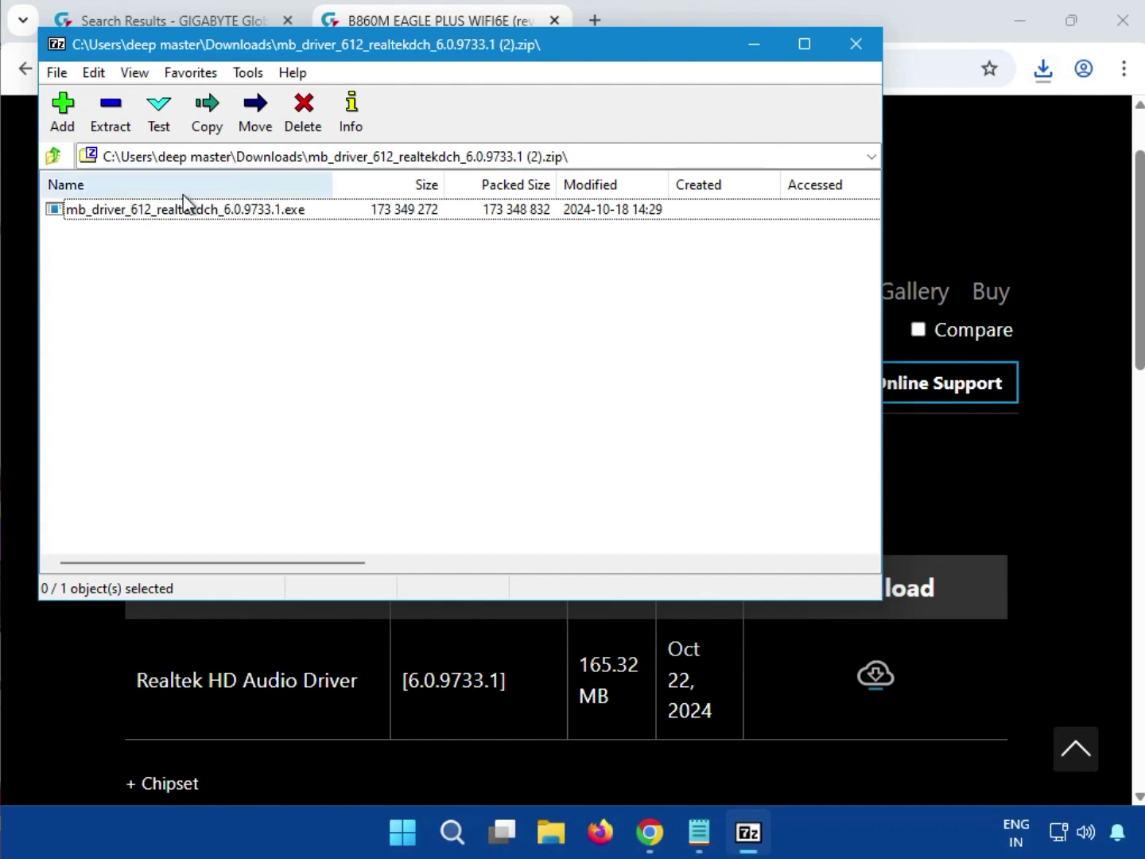
pyautogui.doubleClick(168, 209)
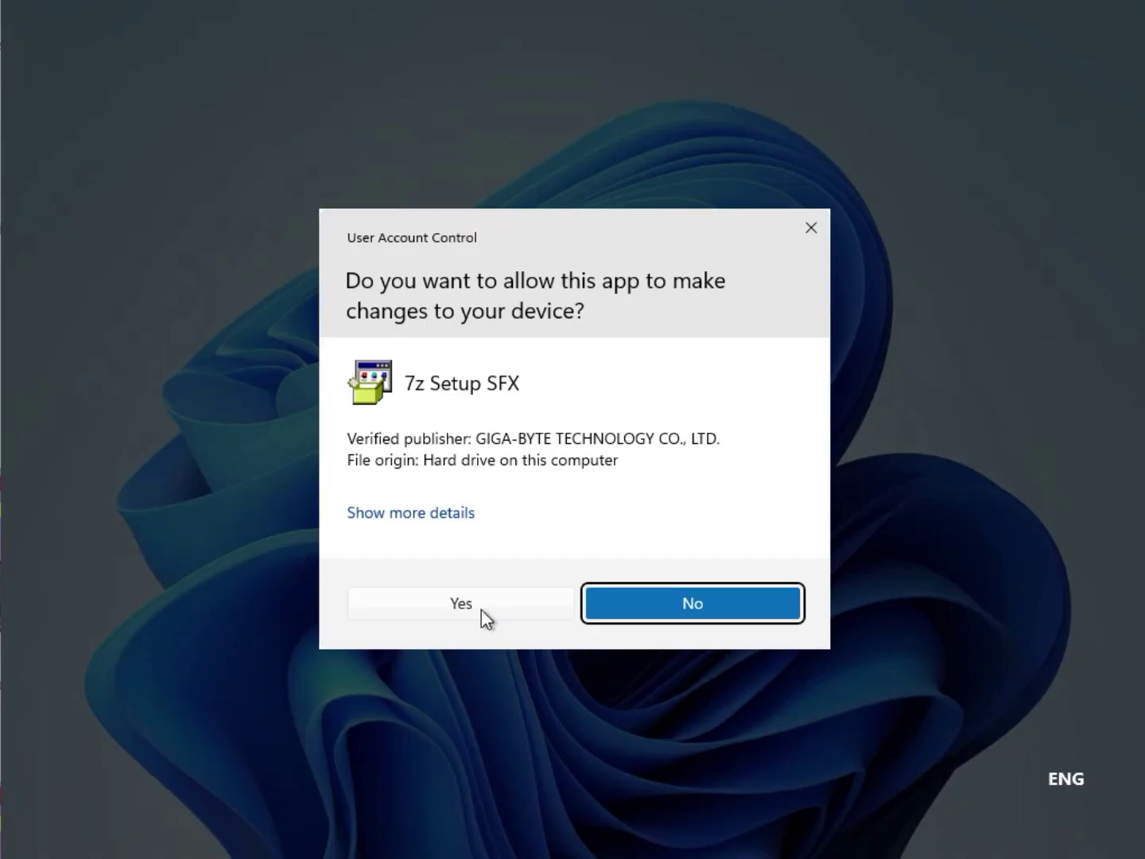
pyautogui.click(480, 608)
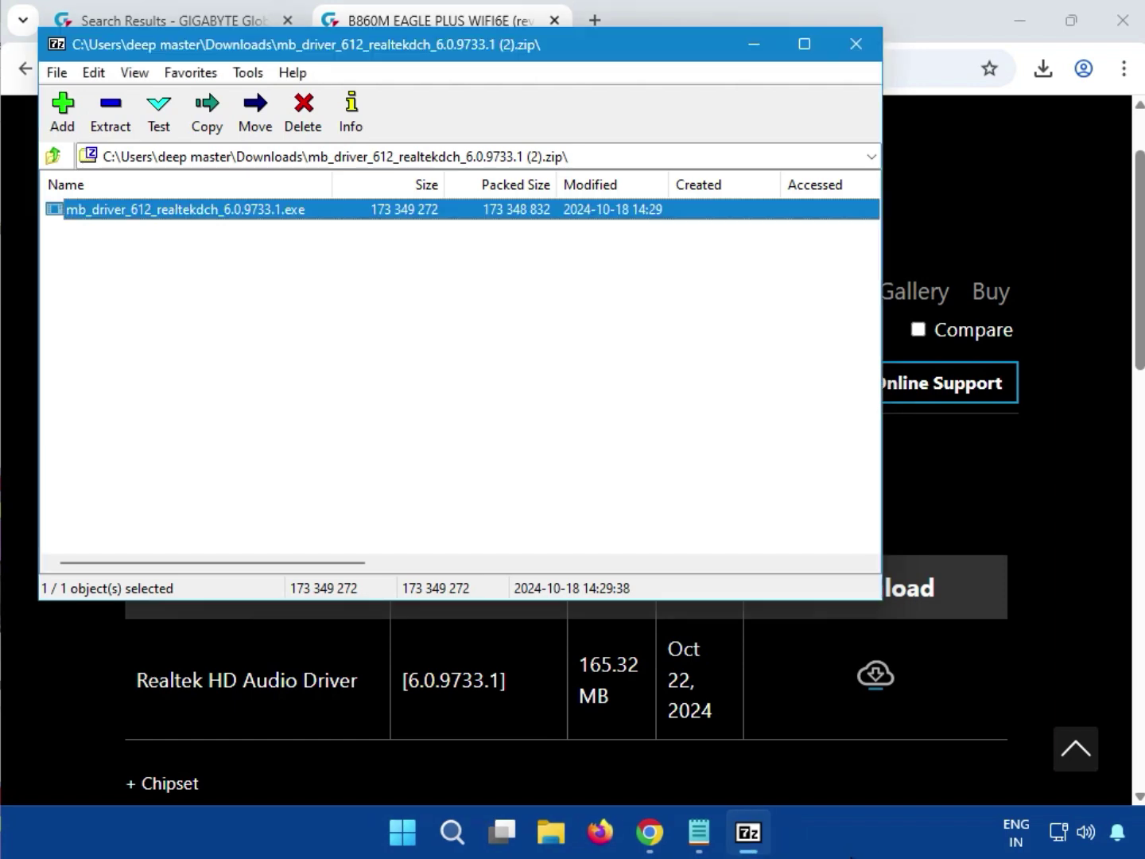
pyautogui.click(855, 45)
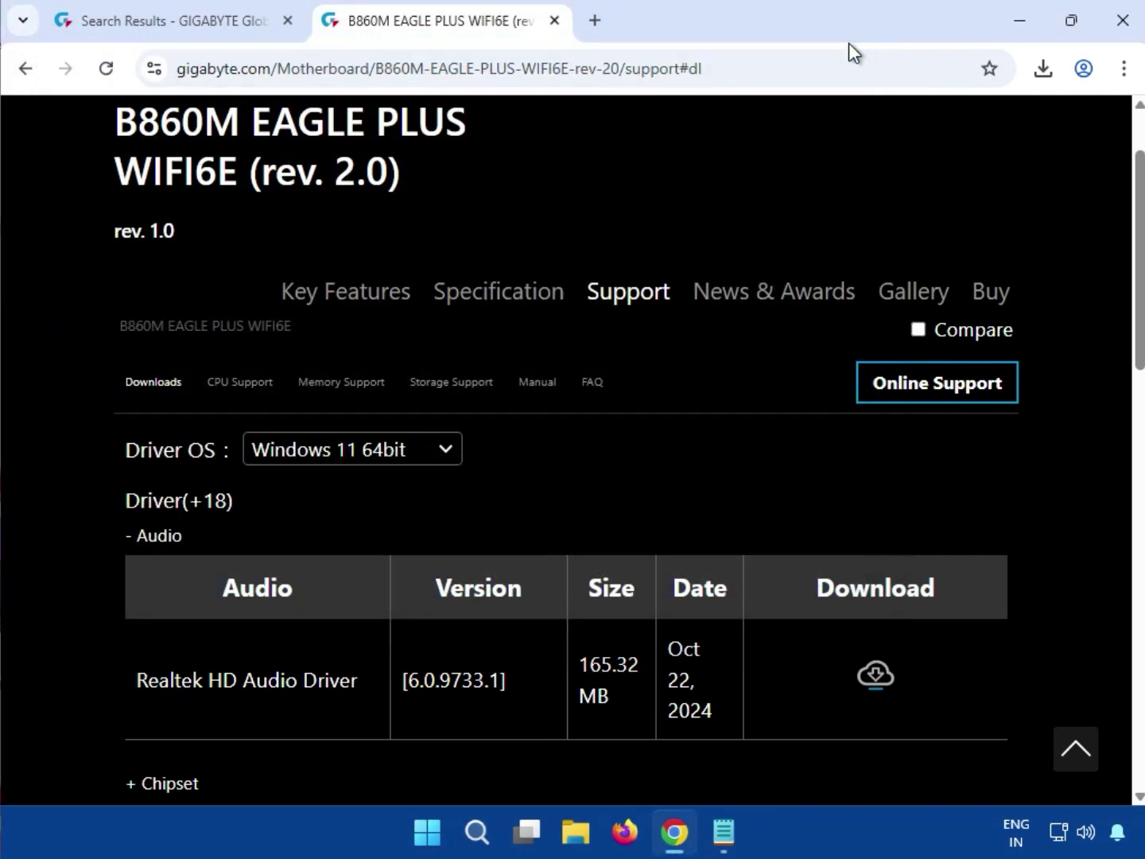
# Step: Expand the Chipset driver section and download the Intel NPU (Neural Processing Unit) Driver, version 32.0.100.3717
pyautogui.scroll(-5, 607, 654)
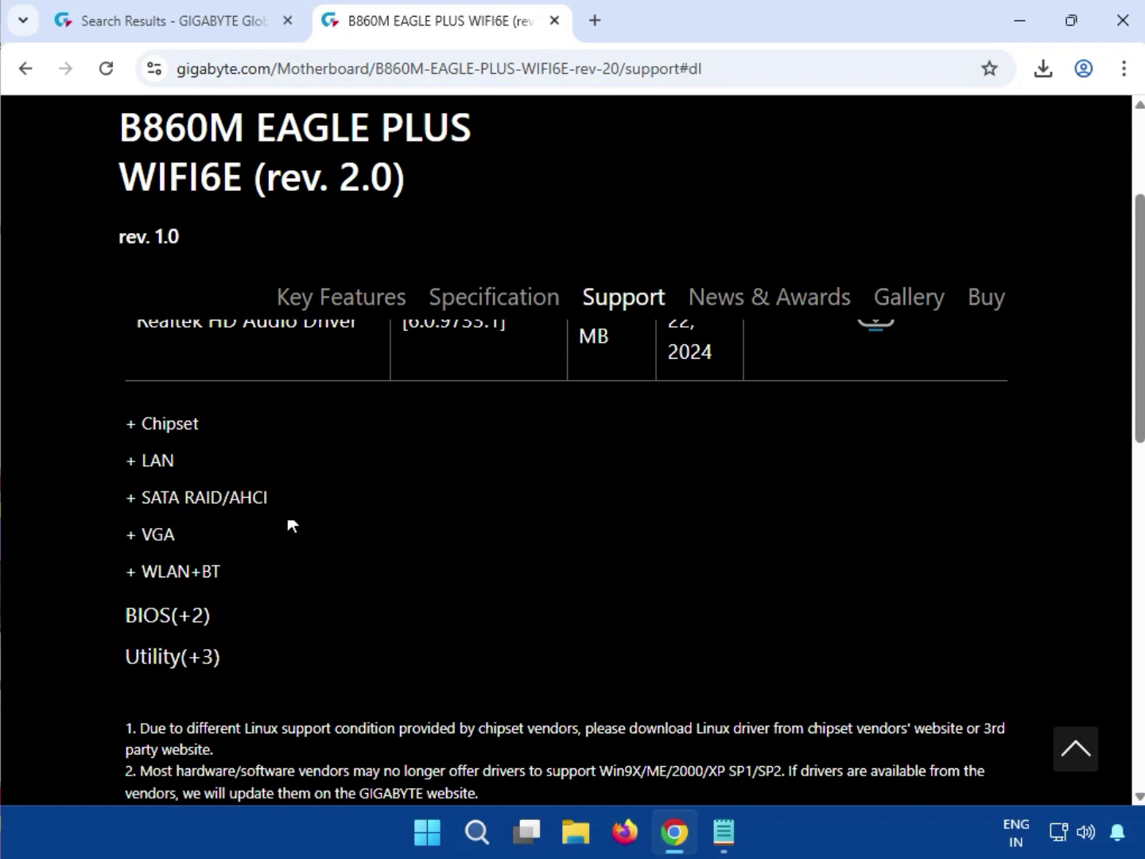
pyautogui.doubleClick(169, 425)
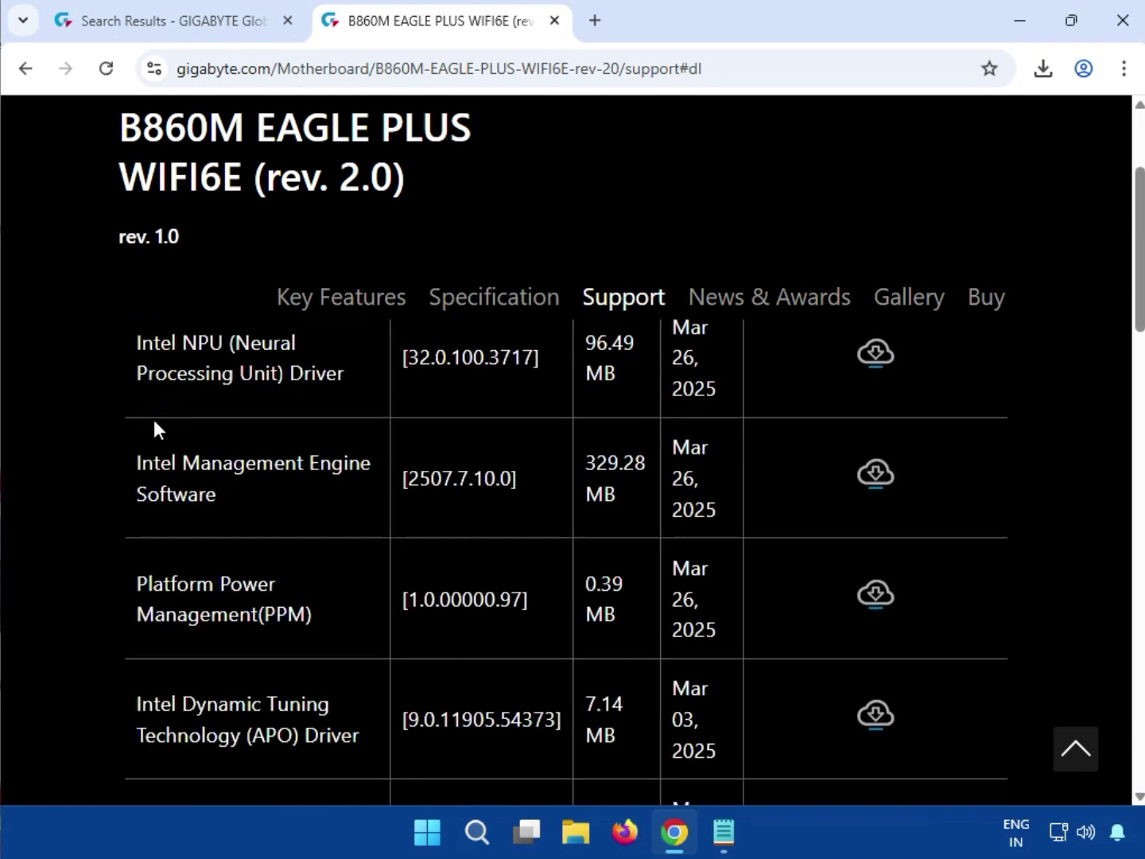
pyautogui.moveTo(131, 460); pyautogui.dragTo(345, 496)
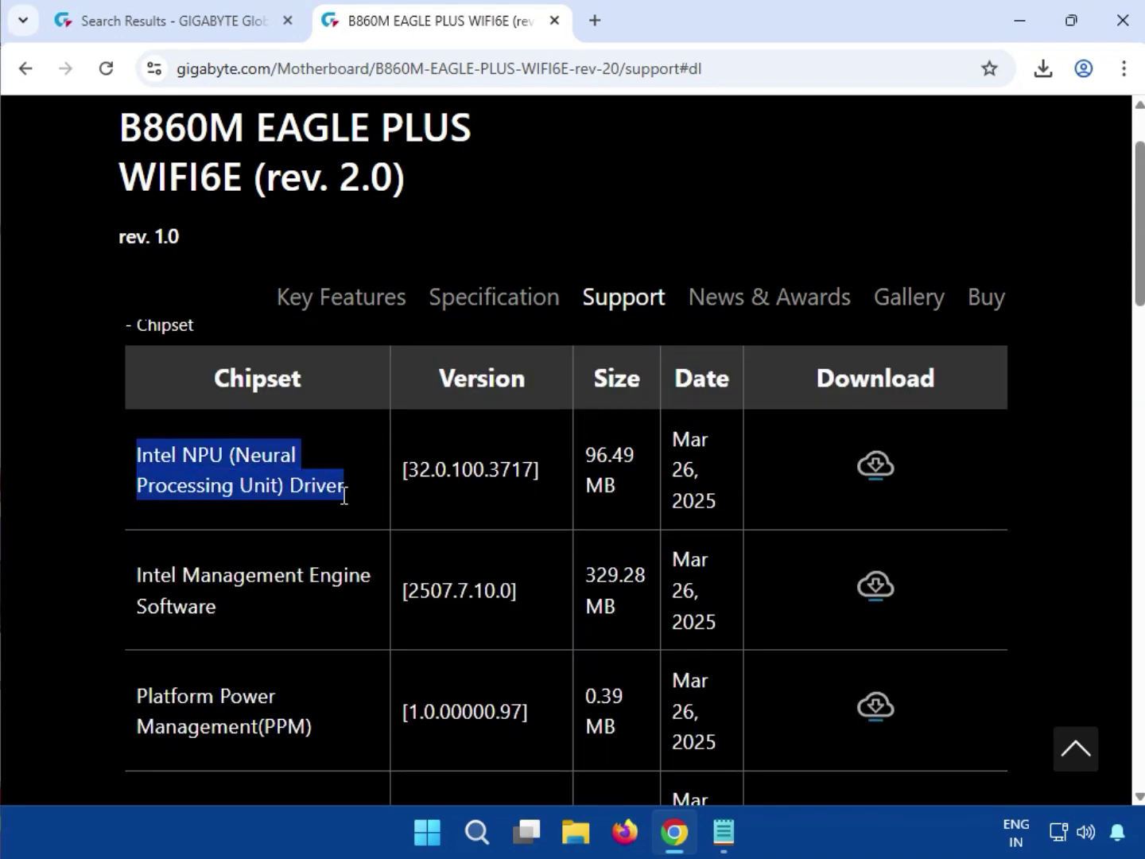
pyautogui.click(876, 467)
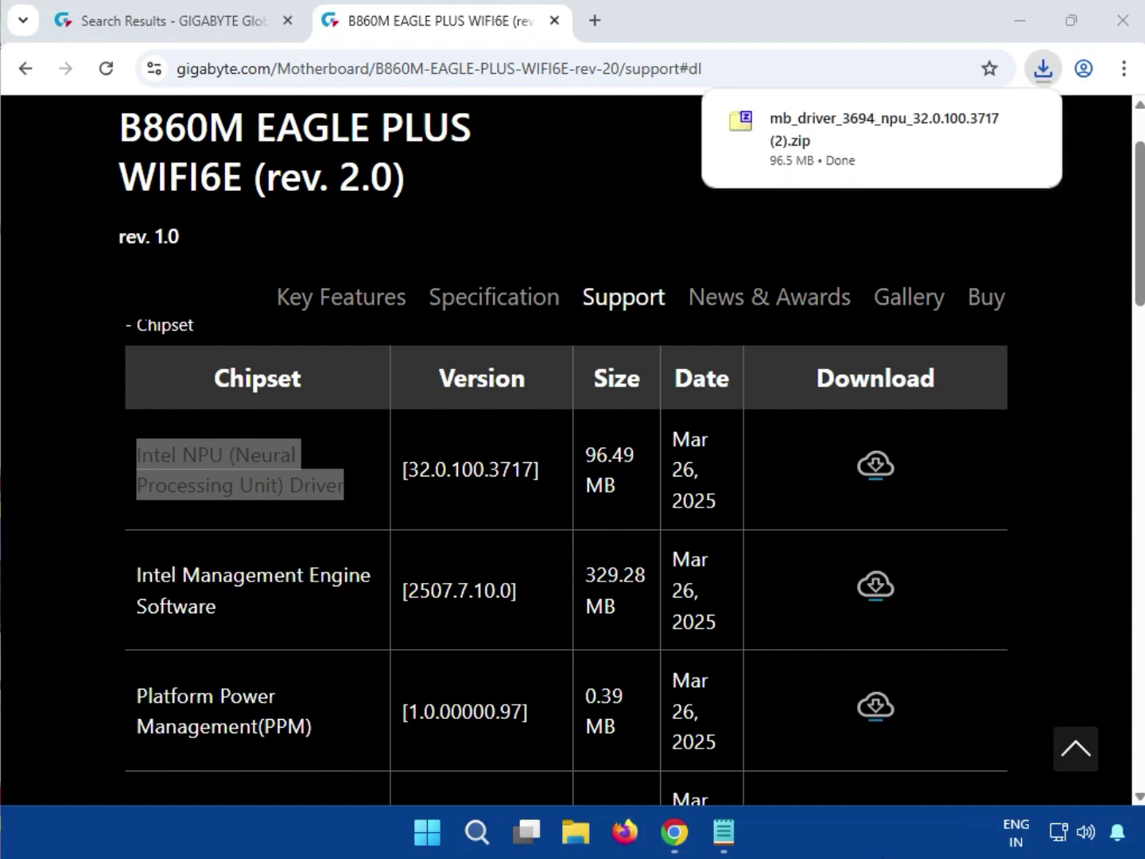
# Step: Run mb_driver_3694_npu_32.0.100.3717.exe from the downloaded NPU archive with administrator approval, and close the archive
pyautogui.click(809, 128)
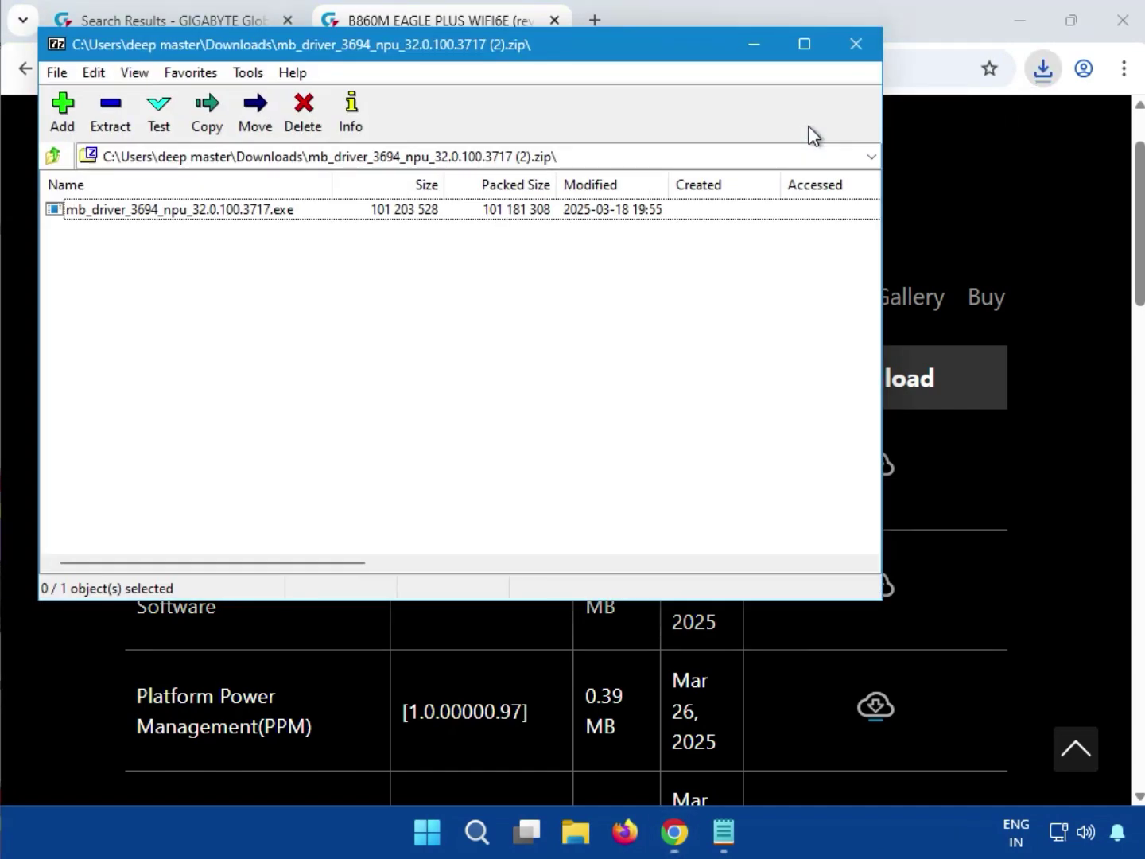
pyautogui.doubleClick(159, 210)
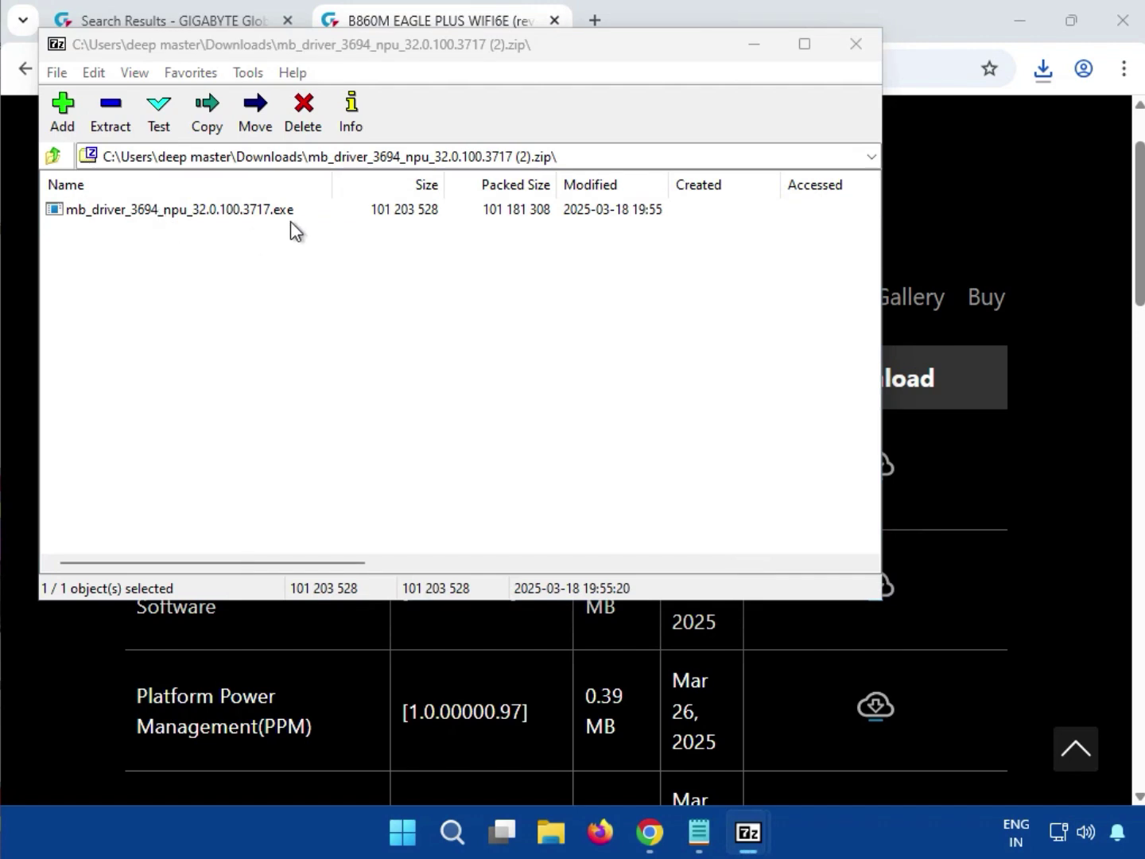
pyautogui.click(297, 219)
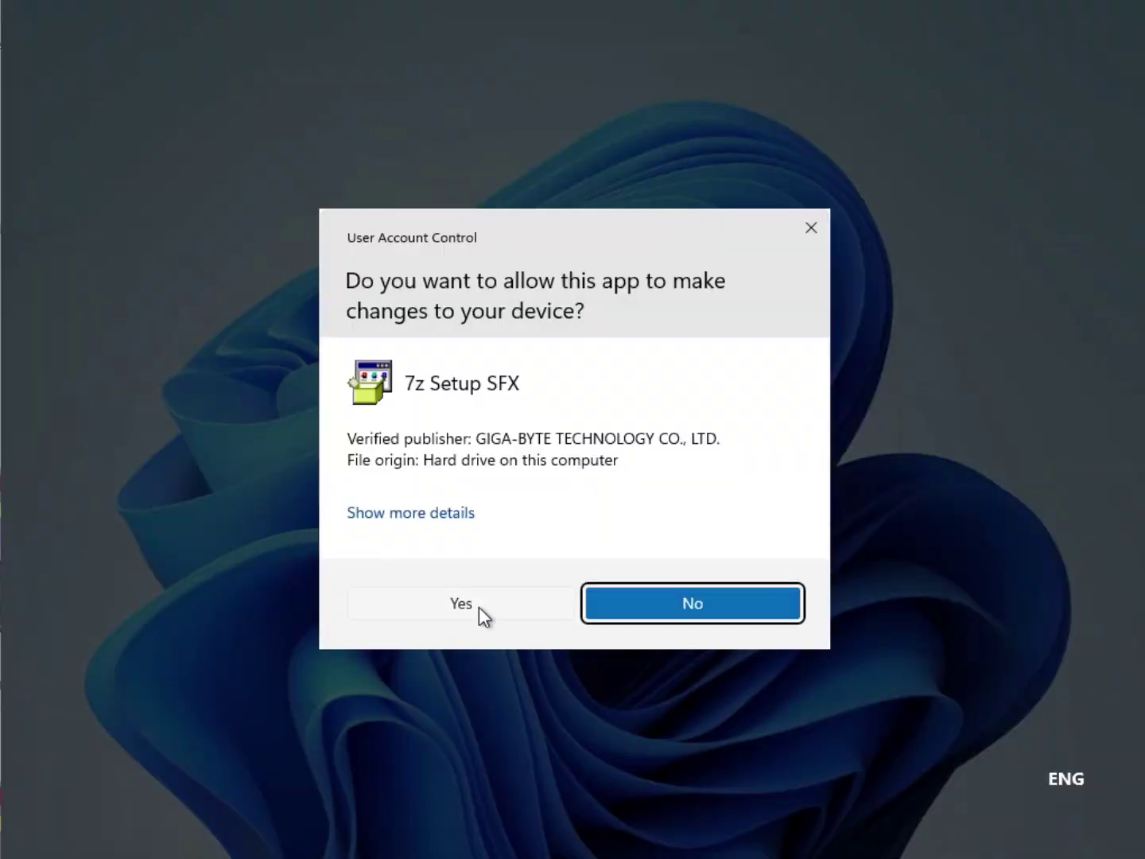
pyautogui.click(478, 606)
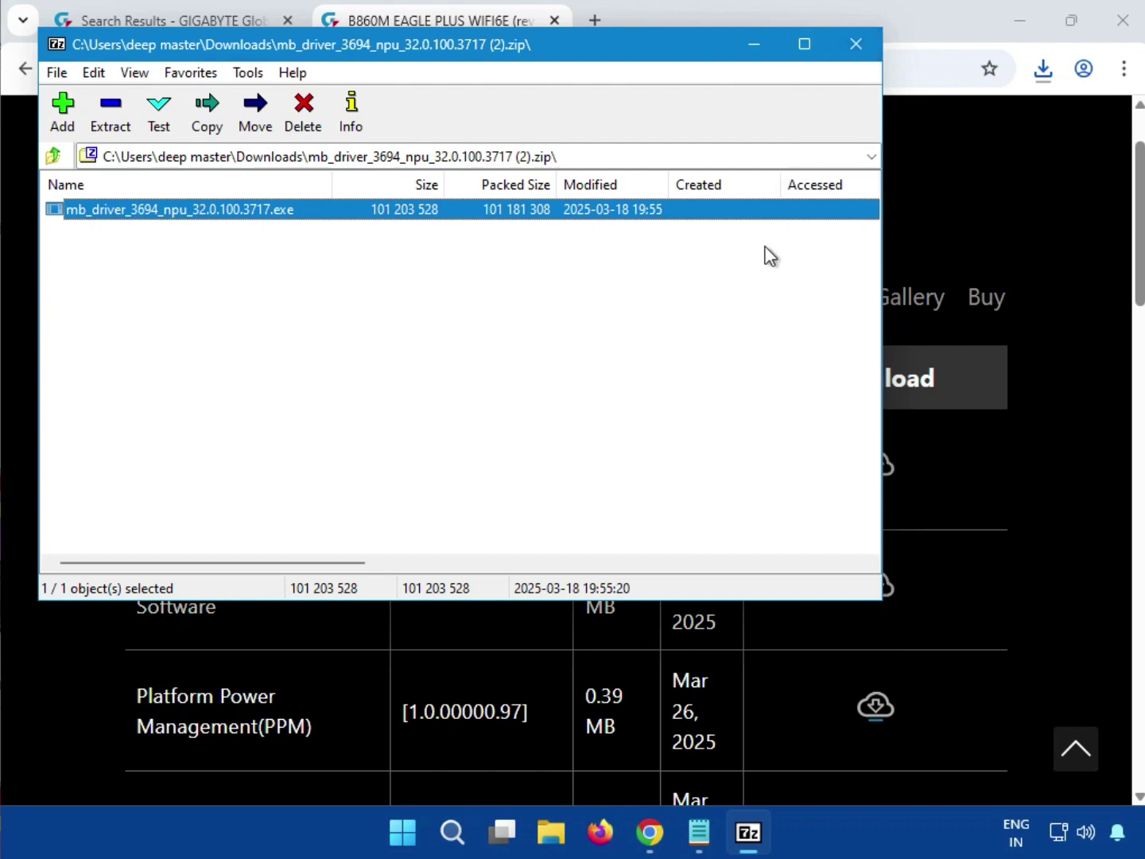
pyautogui.click(858, 47)
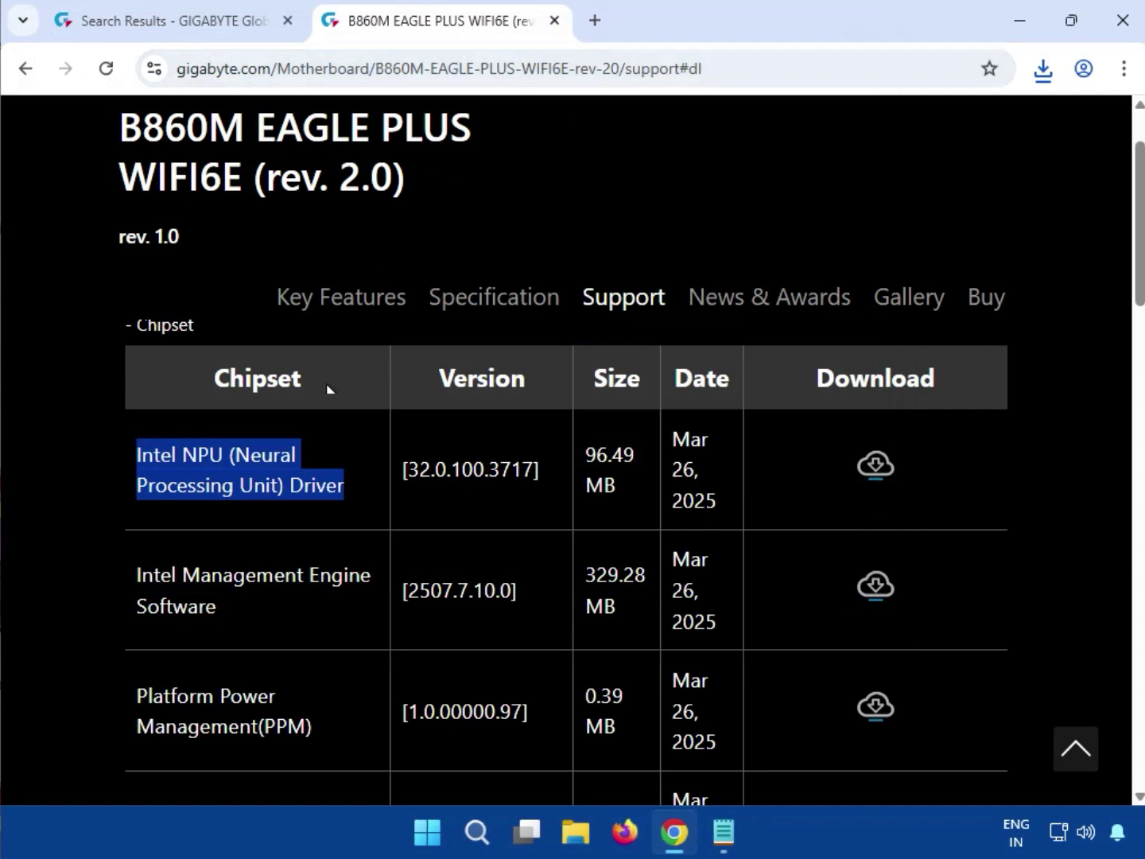
# Step: Expand the LAN driver section and download the Realtek LAN Driver, version 11.21.0903.2024
pyautogui.scroll(-5, 422, 592)
pyautogui.scroll(-7, 283, 608)
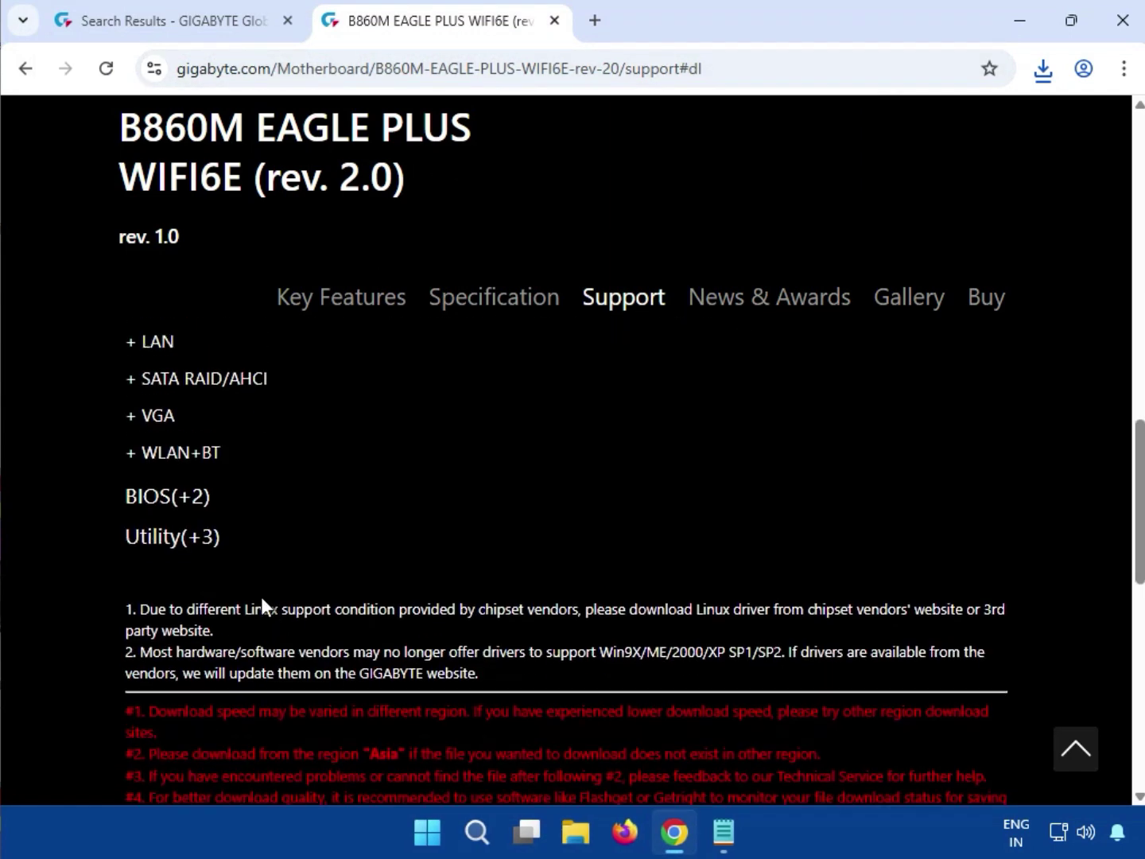
pyautogui.scroll(2, 147, 540)
pyautogui.moveTo(182, 540); pyautogui.dragTo(144, 539)
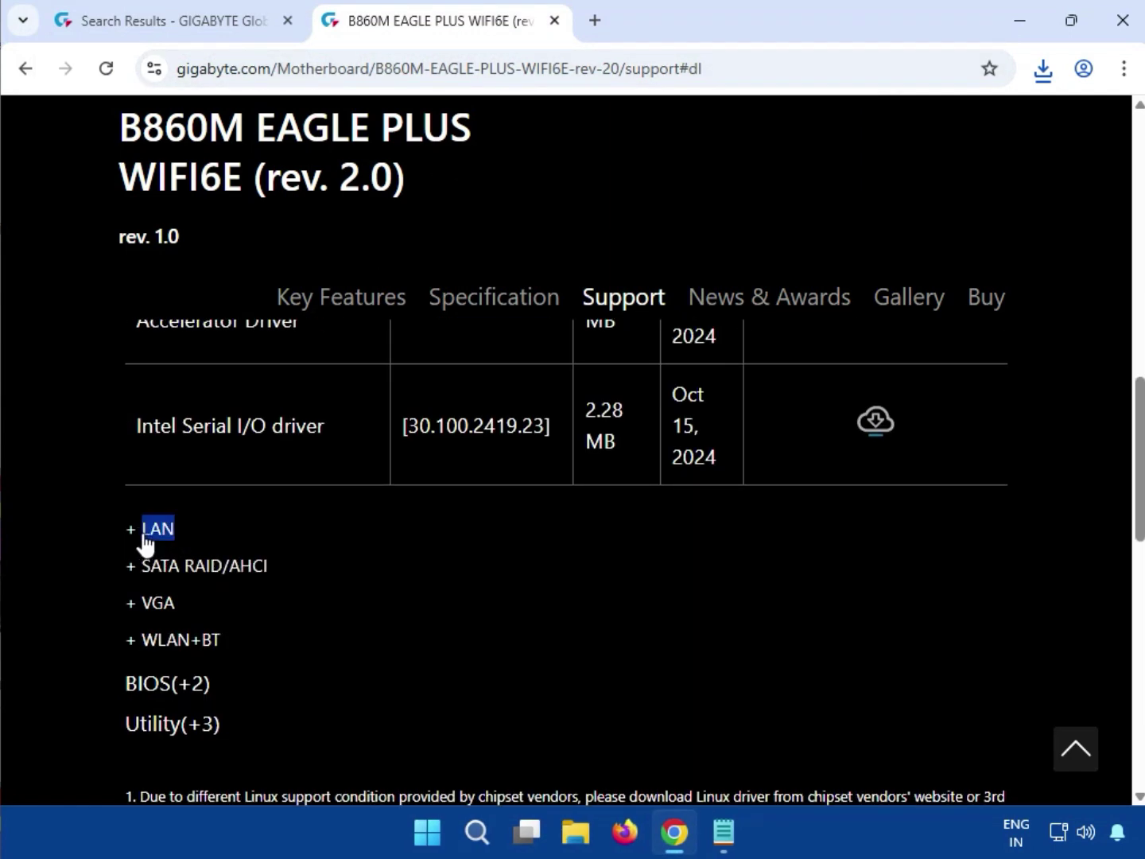
pyautogui.scroll(-5, 151, 539)
pyautogui.scroll(5, 203, 558)
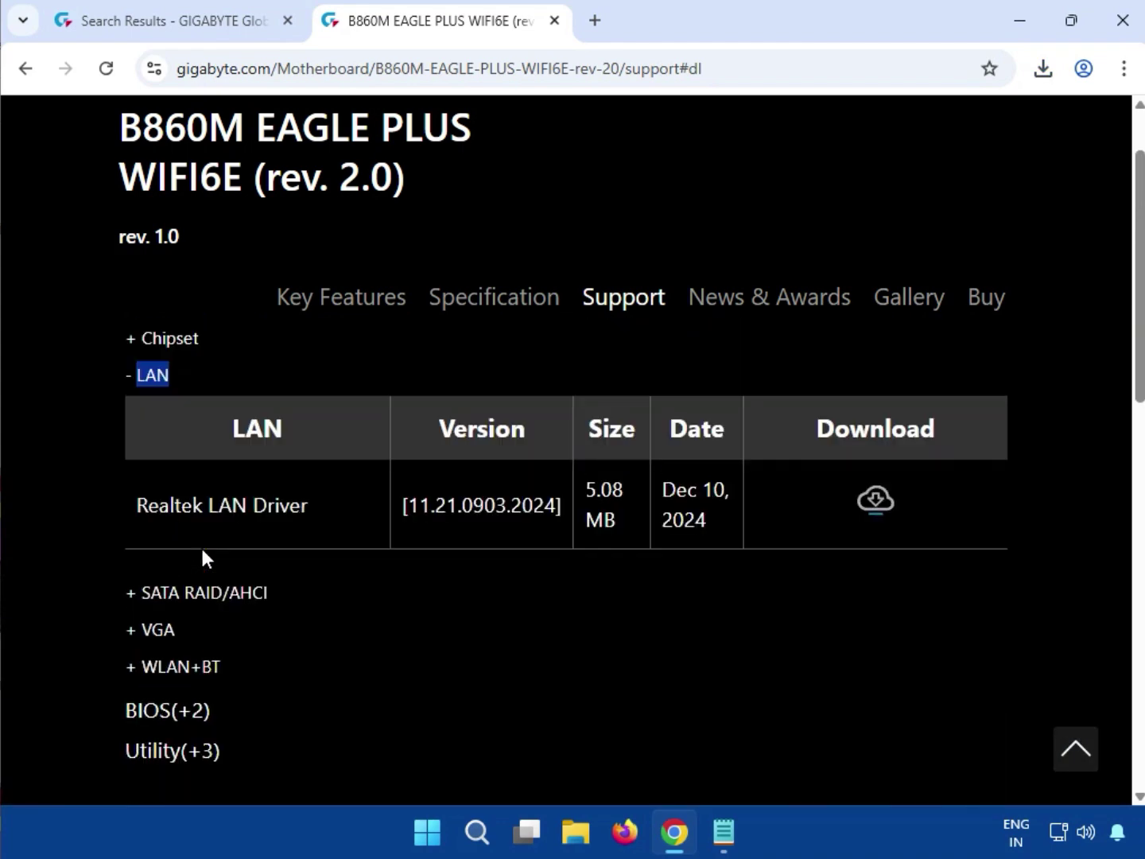
pyautogui.moveTo(169, 528); pyautogui.dragTo(305, 530)
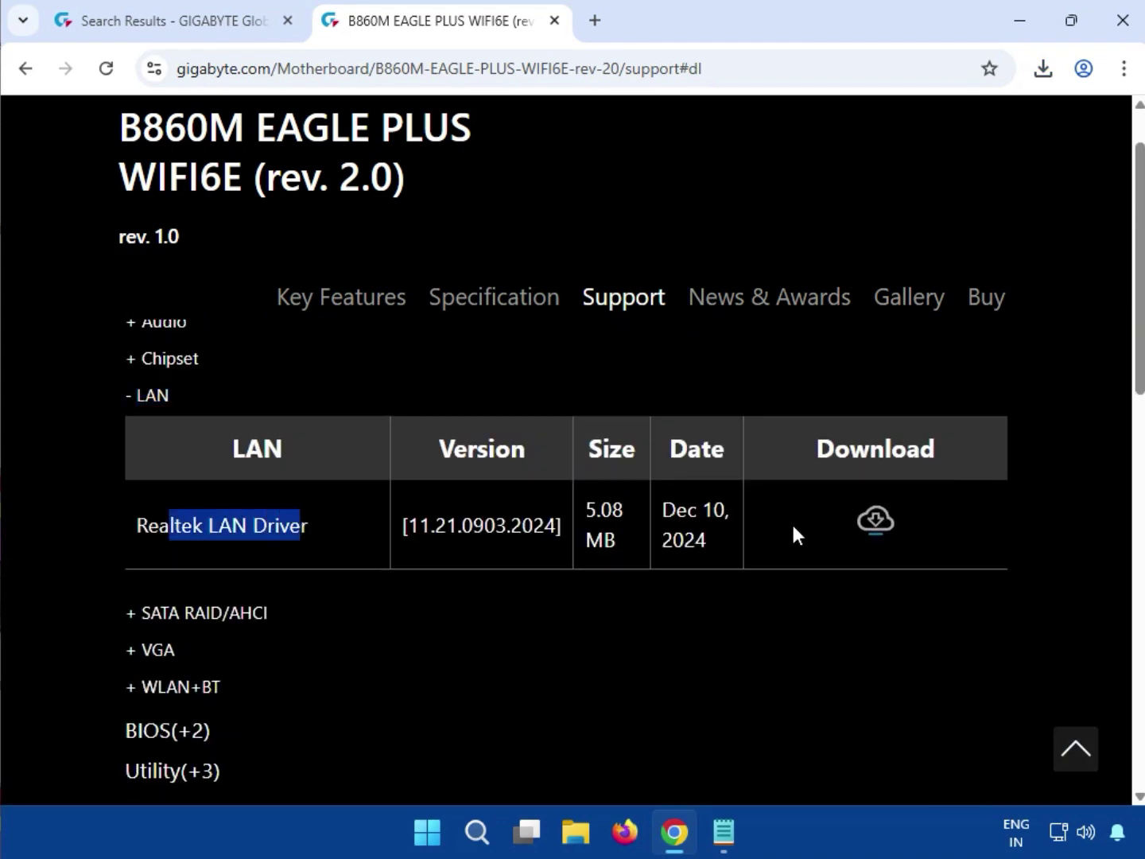
pyautogui.click(879, 520)
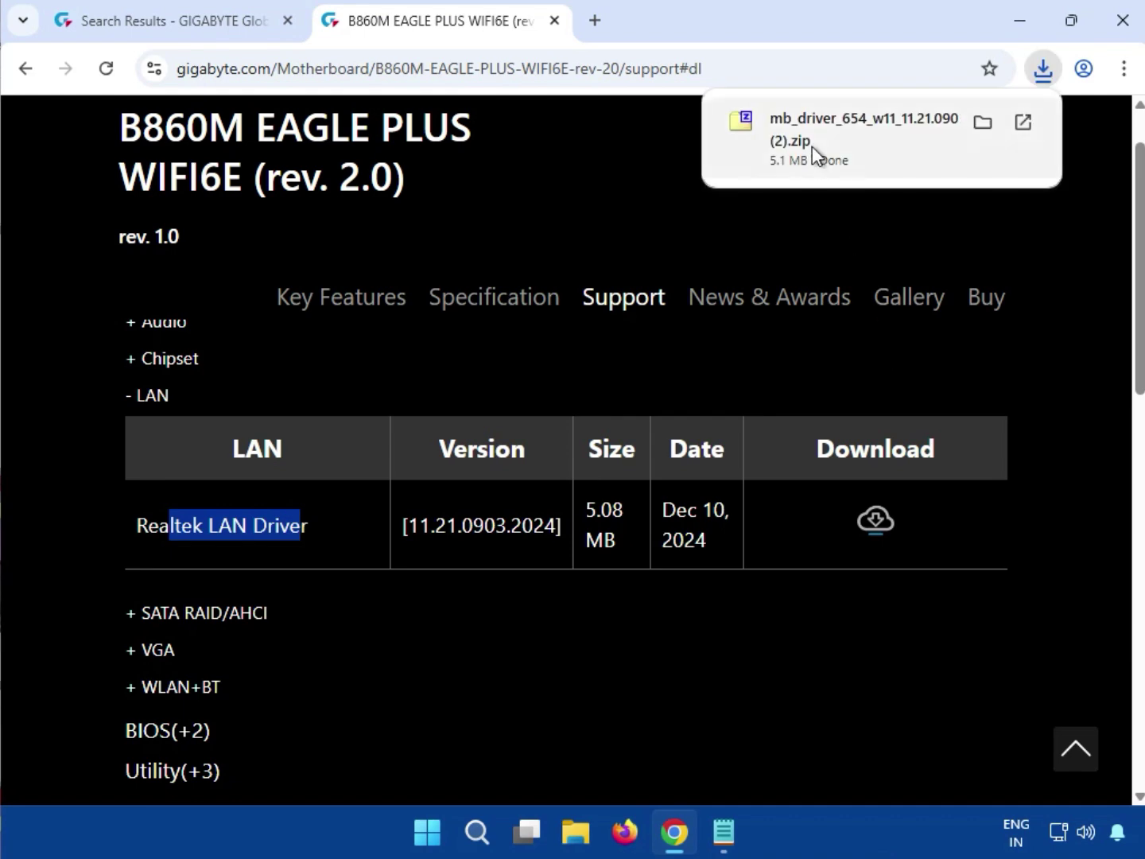
# Step: Run mb_driver_654_w11_11.21.0903.2024.exe from the downloaded LAN archive with administrator approval, and close the archive
pyautogui.click(813, 147)
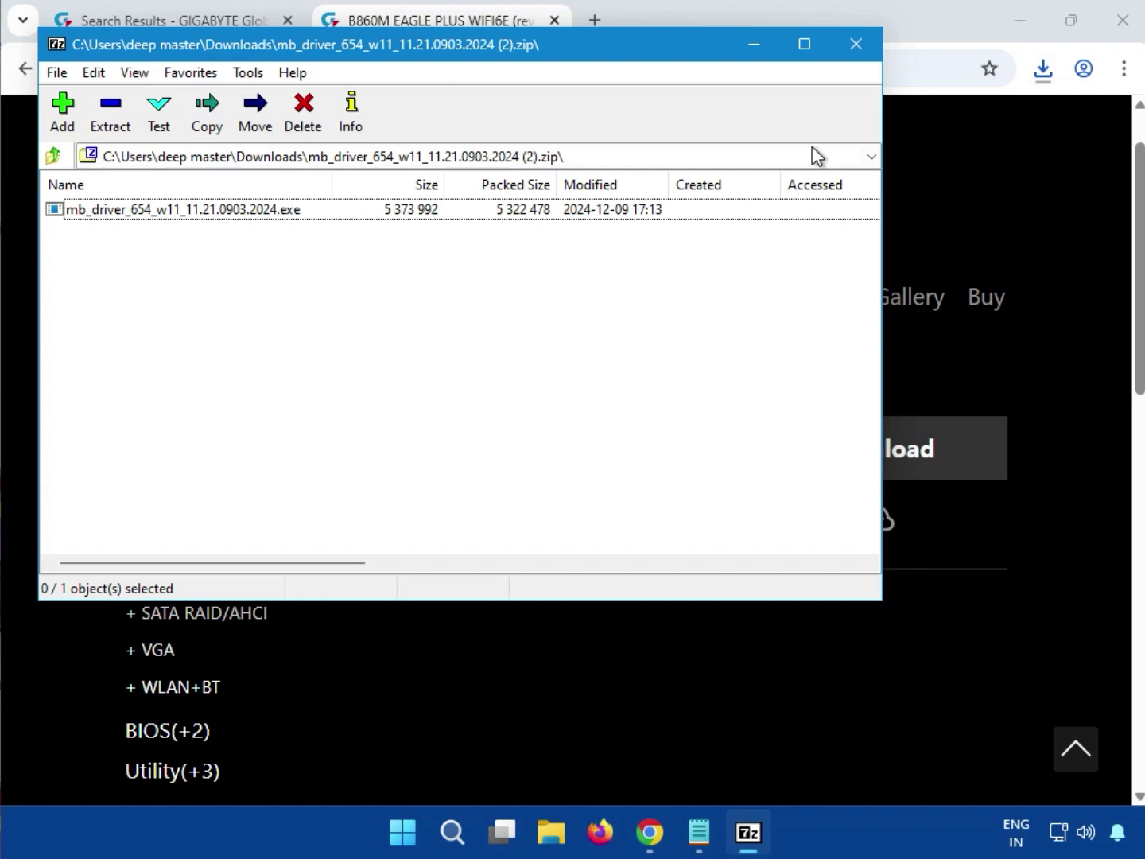
pyautogui.doubleClick(272, 209)
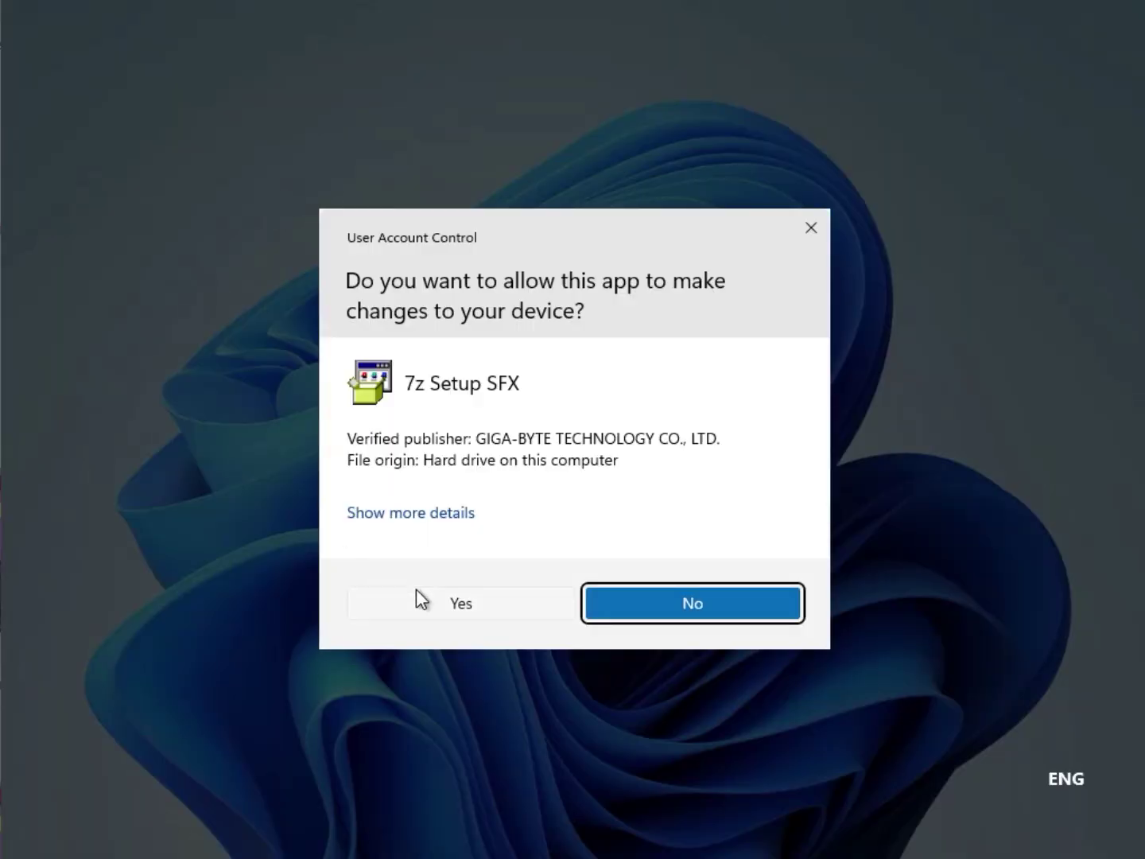
pyautogui.click(416, 591)
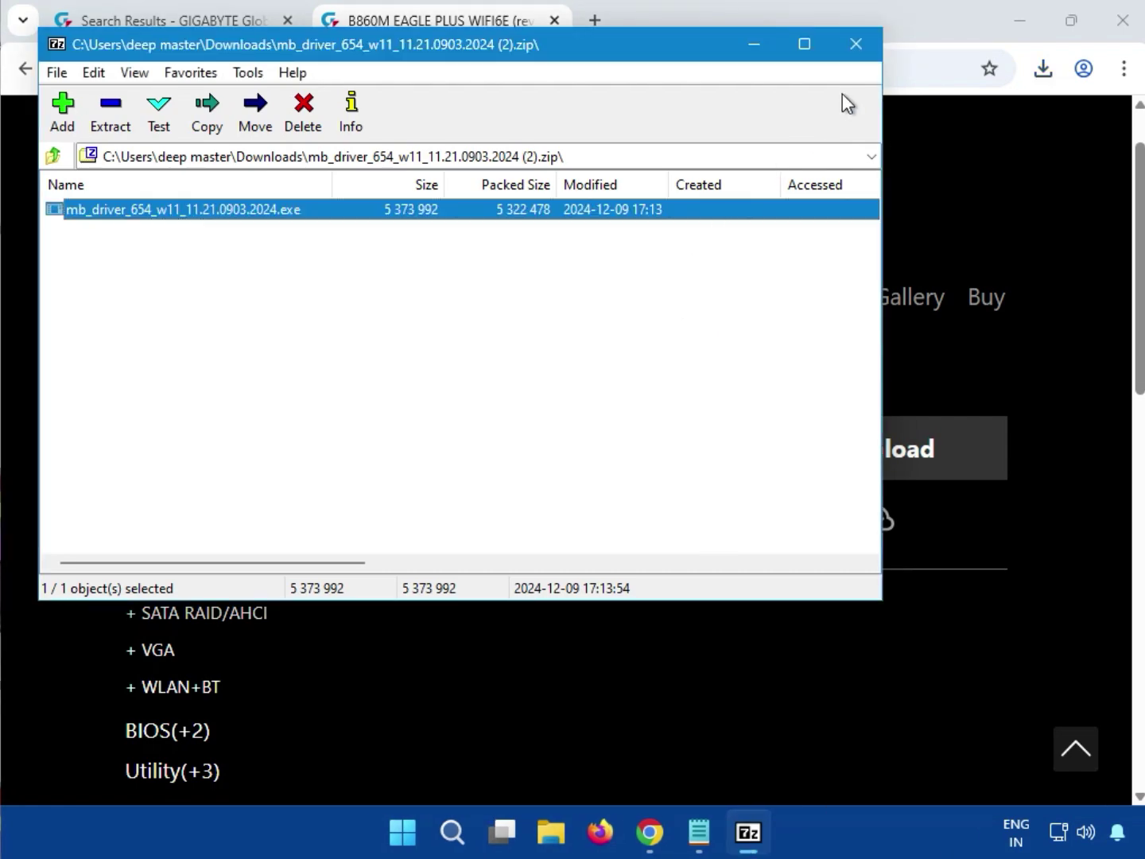
pyautogui.click(870, 50)
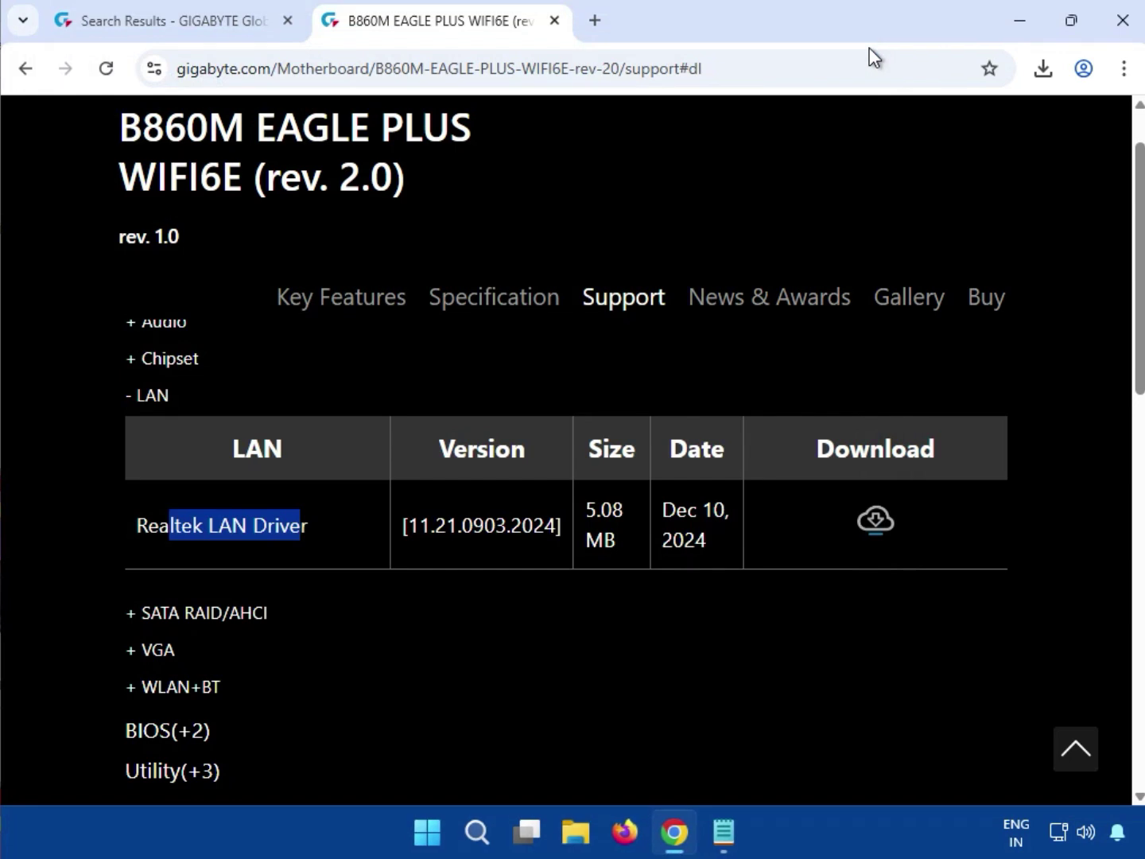
# Step: Expand the VGA driver section and download the Intel VGA Driver, version 32.0.101.6629
pyautogui.doubleClick(154, 651)
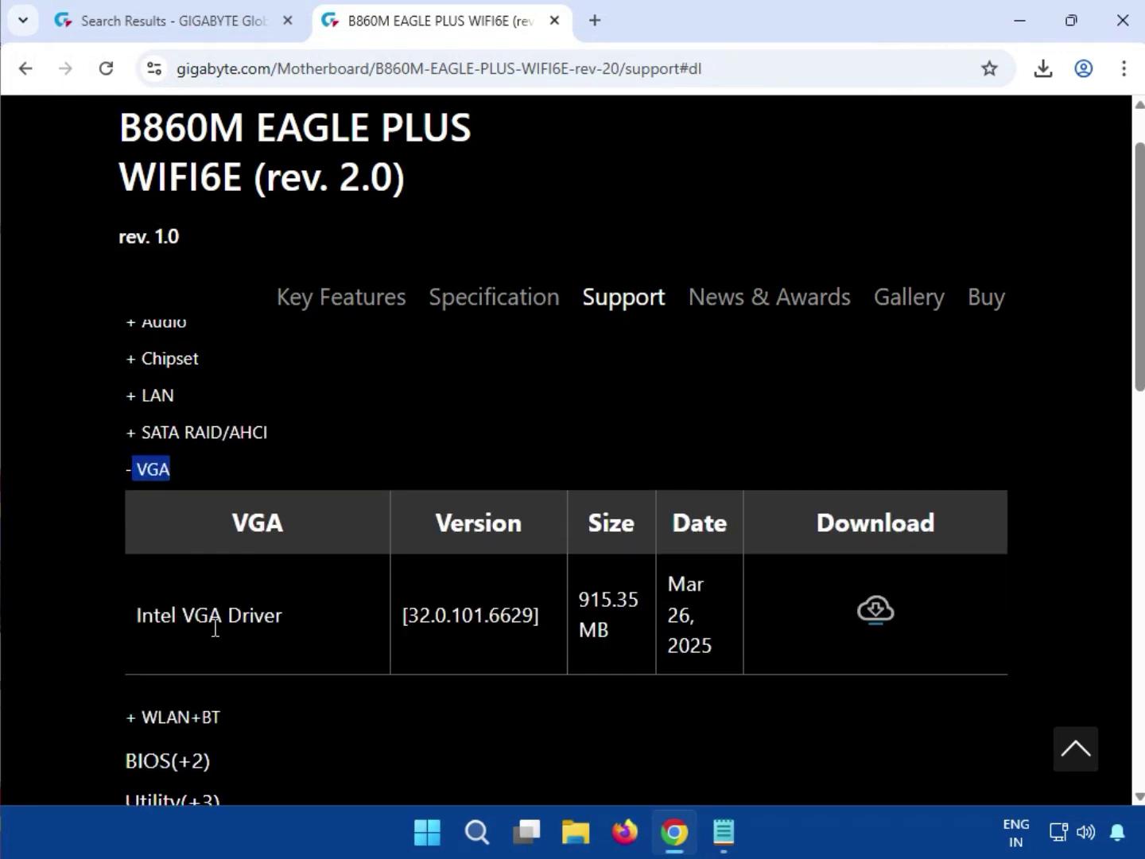
pyautogui.moveTo(178, 623); pyautogui.dragTo(518, 633)
pyautogui.click(589, 599)
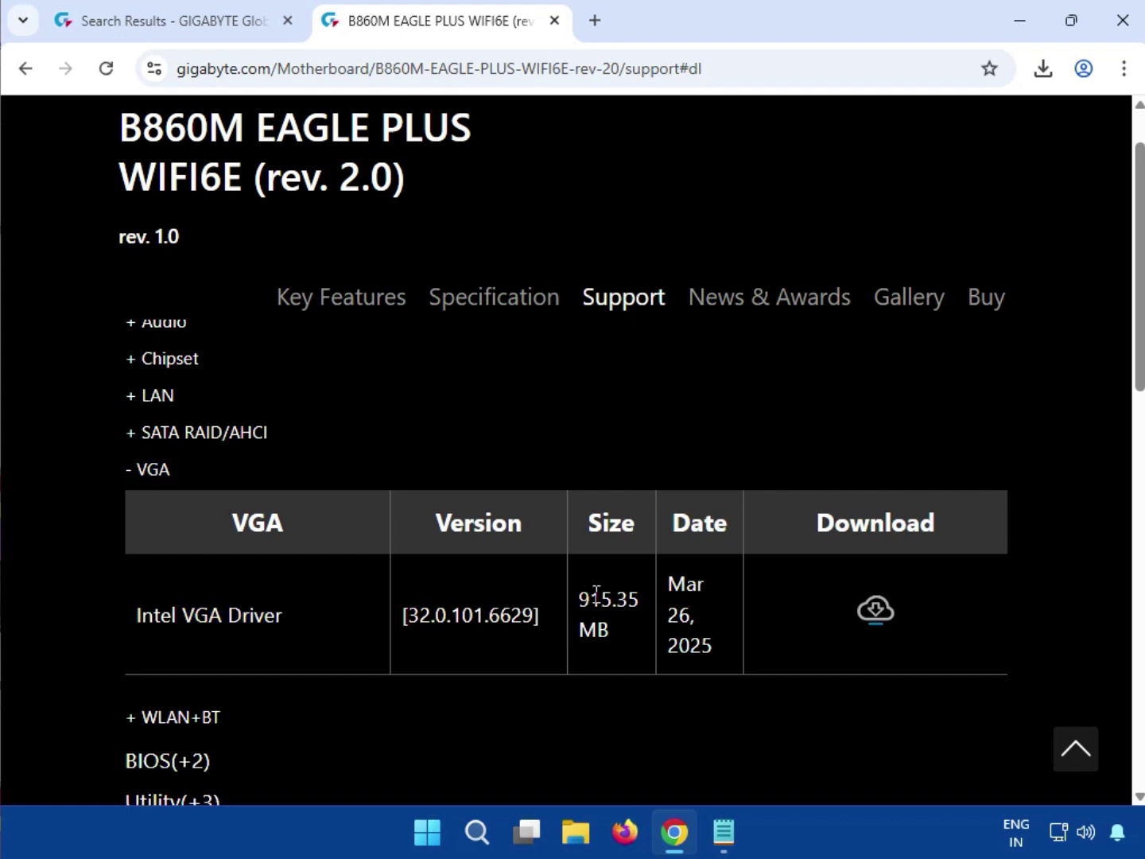
pyautogui.moveTo(578, 599); pyautogui.dragTo(617, 599)
pyautogui.click(875, 611)
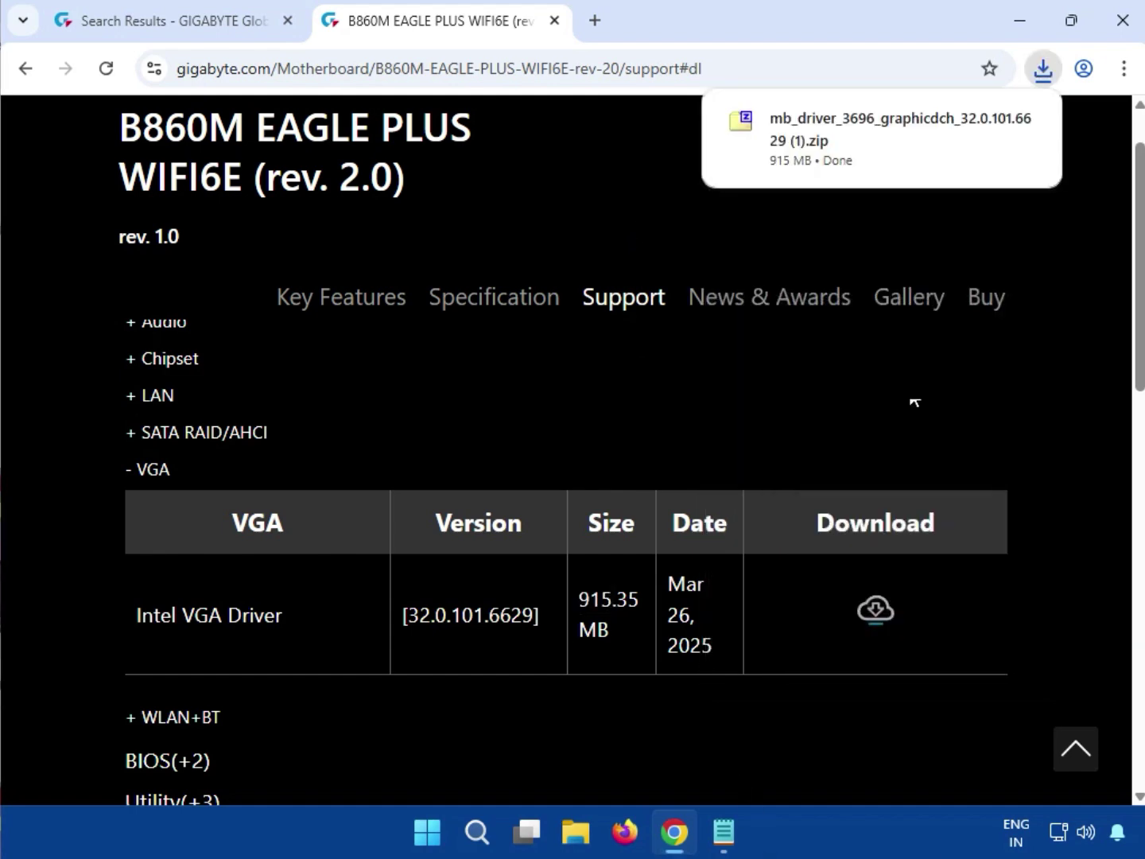
# Step: Run mb_driver_3696_graphicdch_32.0.101.6629.exe from the downloaded graphics archive with administrator approval, and close the archive
pyautogui.click(818, 123)
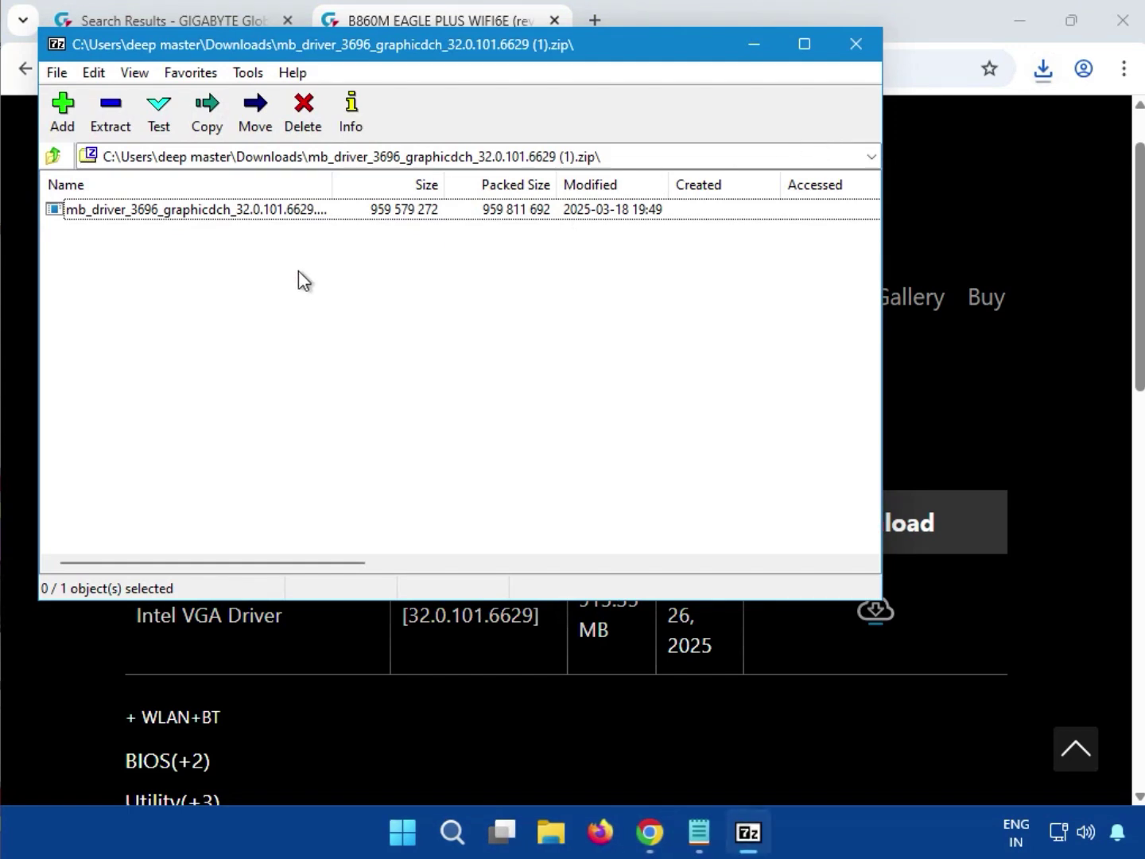
pyautogui.click(255, 217)
pyautogui.moveTo(334, 183); pyautogui.dragTo(376, 183)
pyautogui.doubleClick(333, 210)
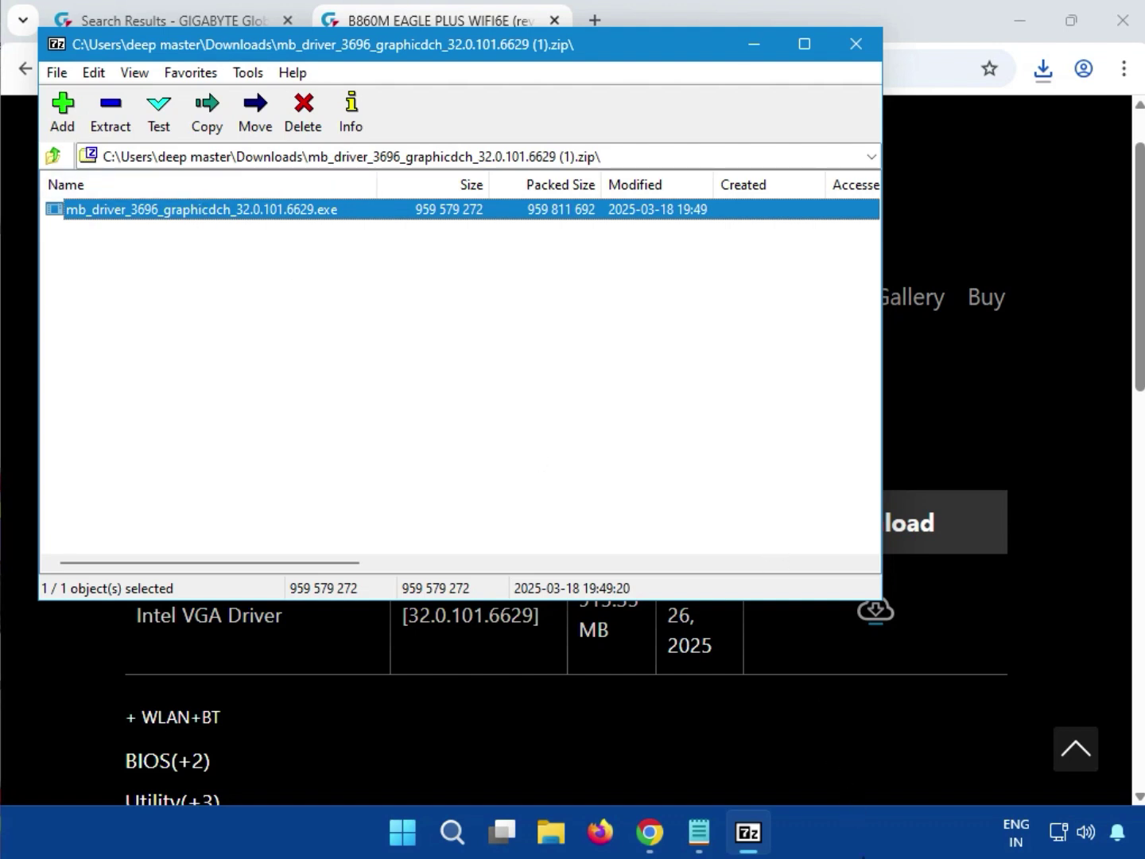
pyautogui.press('Return')
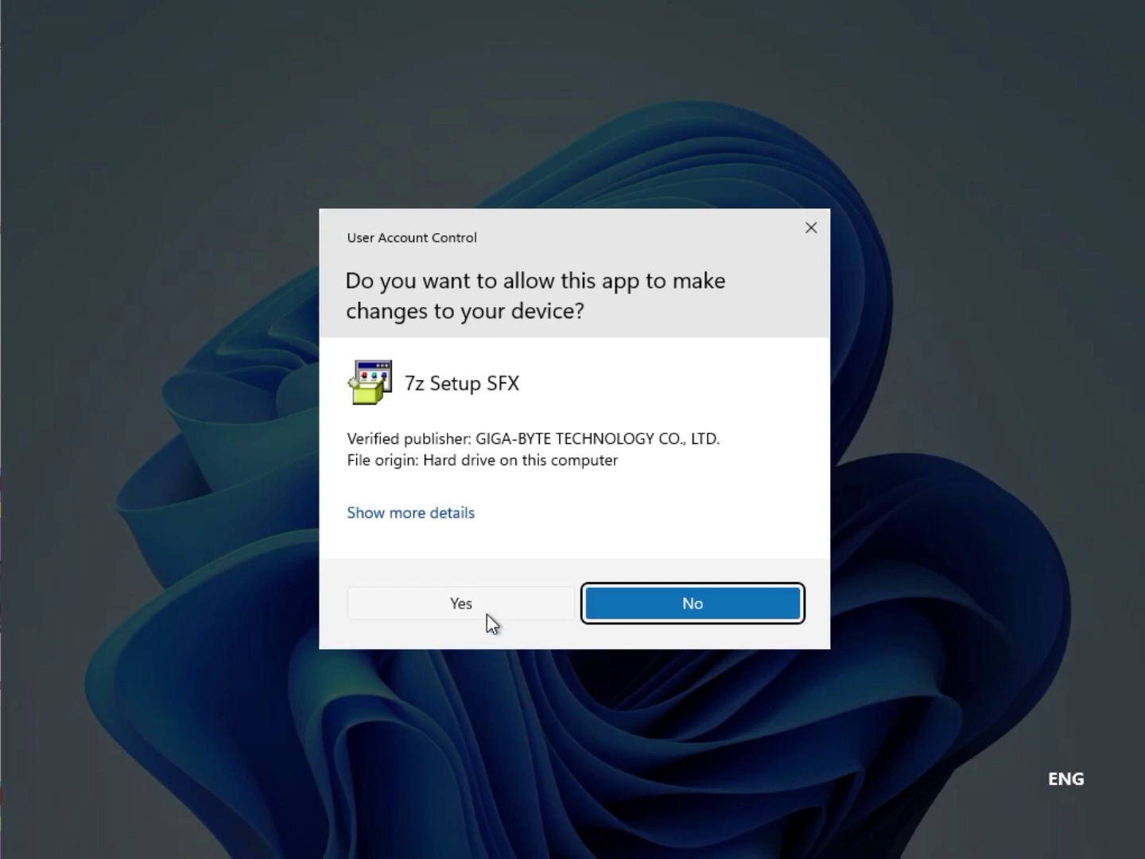
pyautogui.click(485, 611)
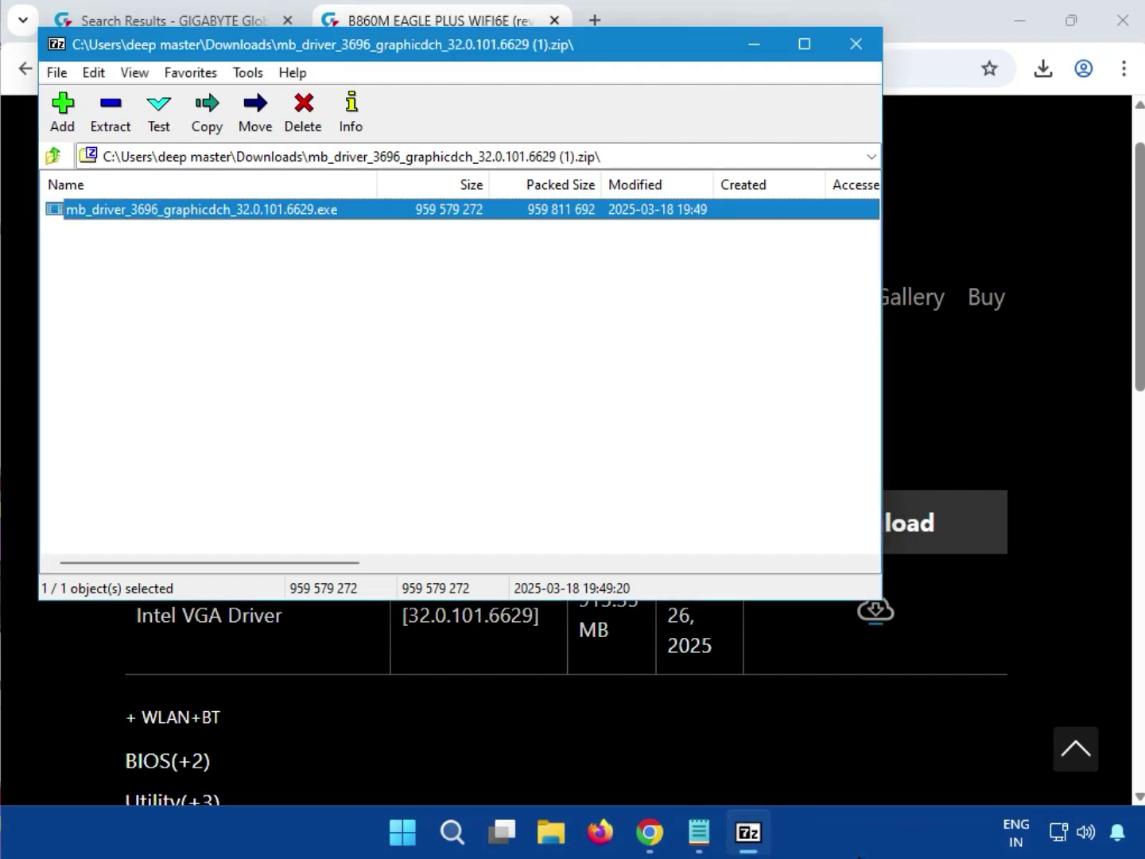
pyautogui.click(857, 54)
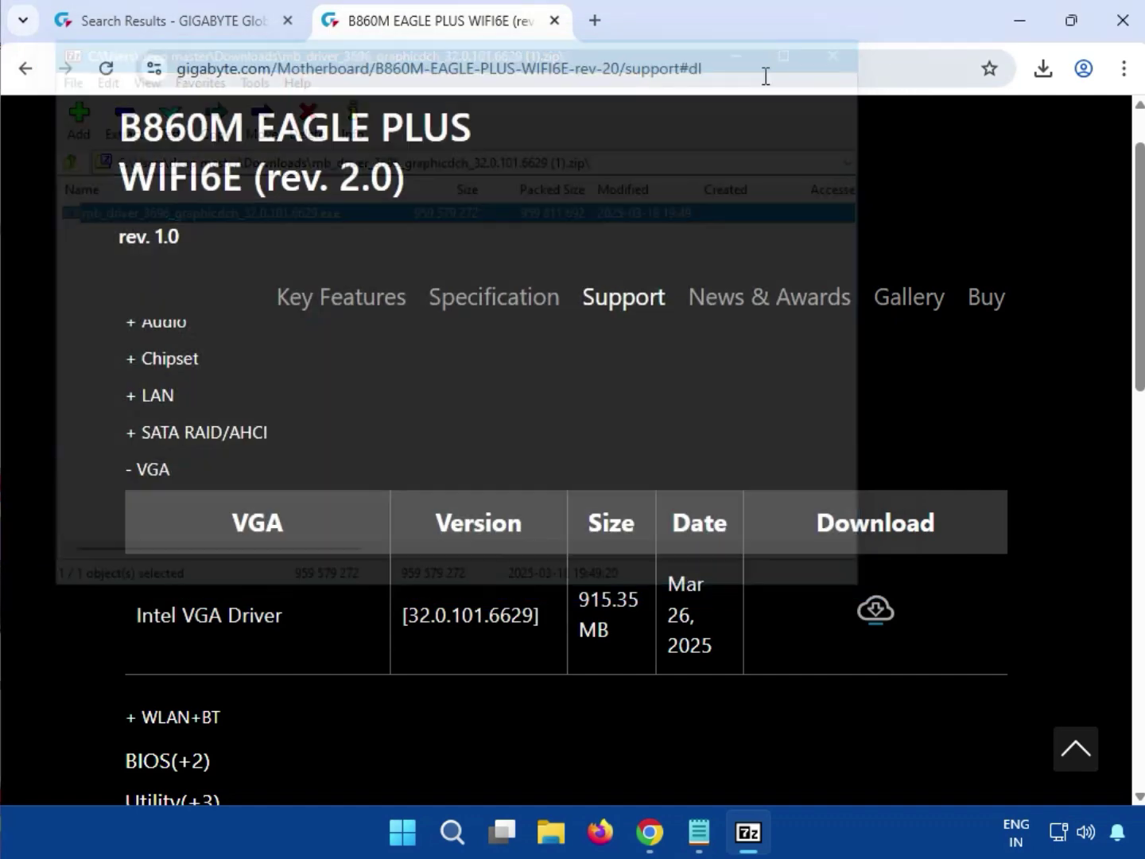
# Step: Expand the WLAN+BT driver section and download the Realtek 8852 Bluetooth driver, version 18.4020.2412.2301
pyautogui.scroll(-2, 254, 732)
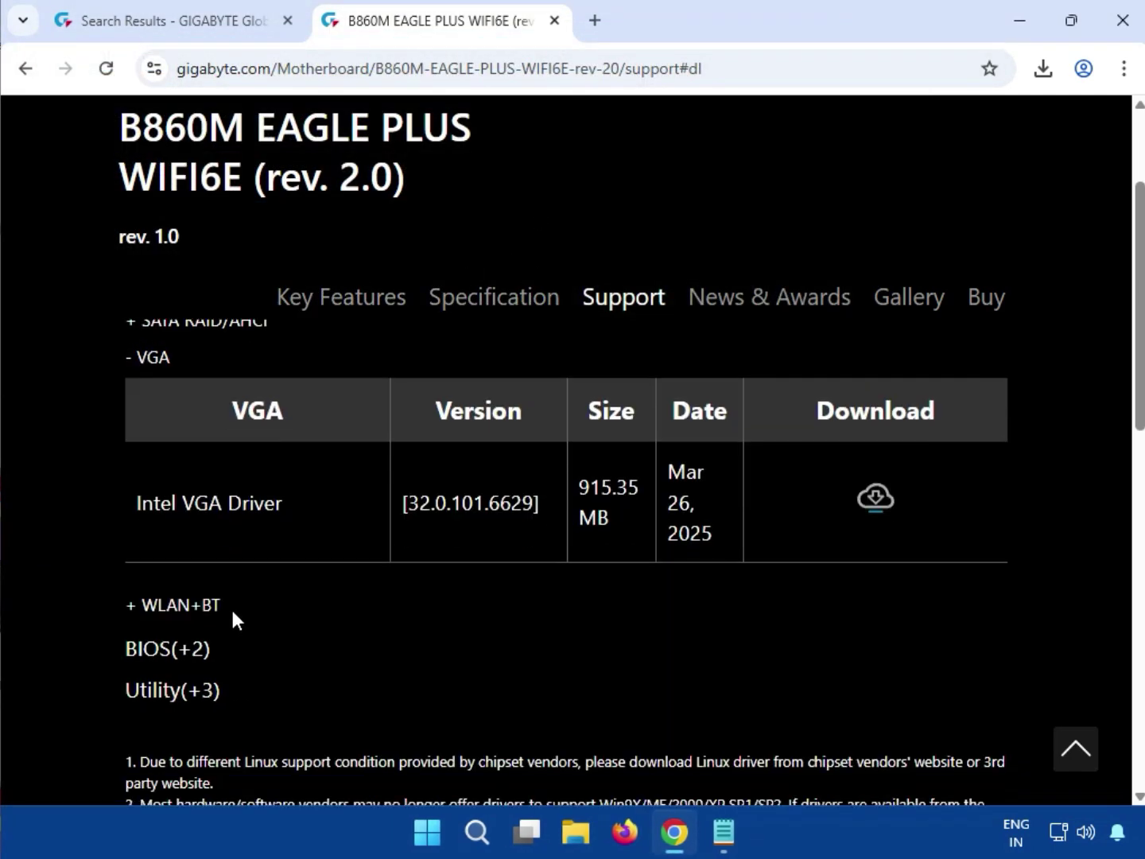
pyautogui.doubleClick(211, 606)
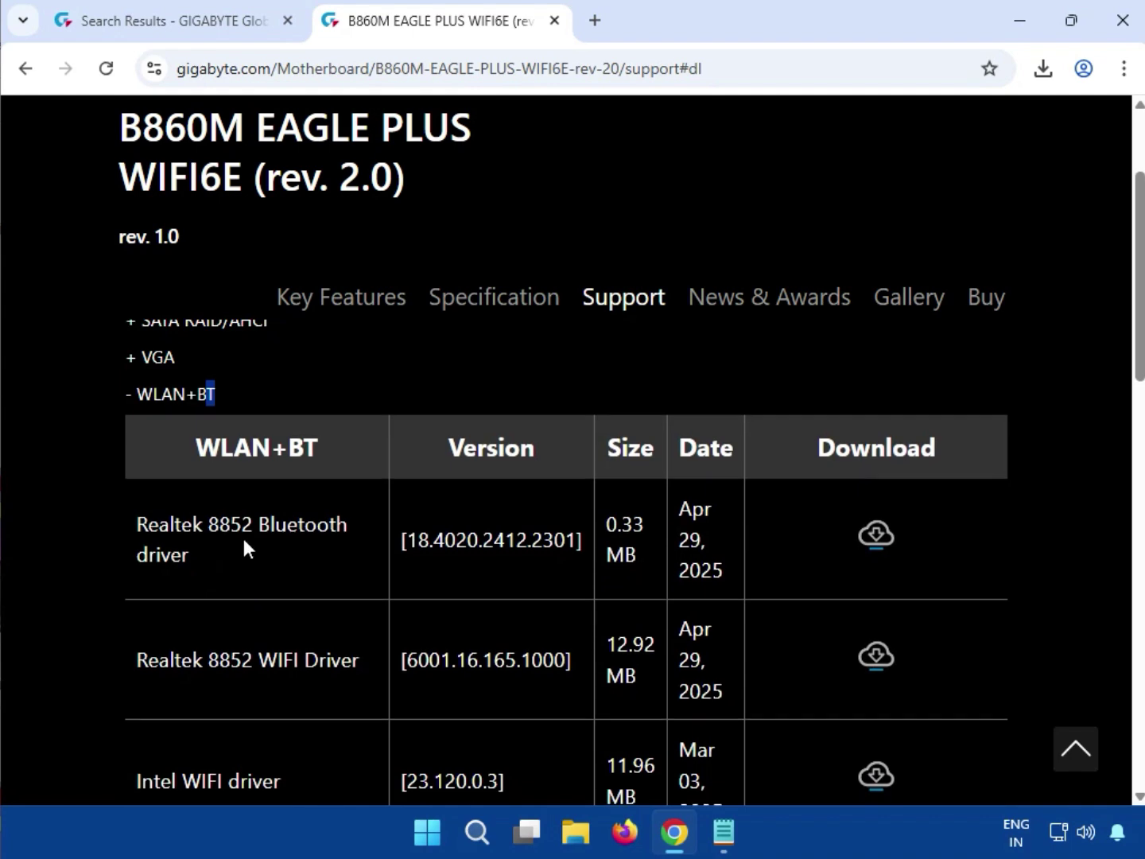
pyautogui.moveTo(140, 526); pyautogui.dragTo(209, 565)
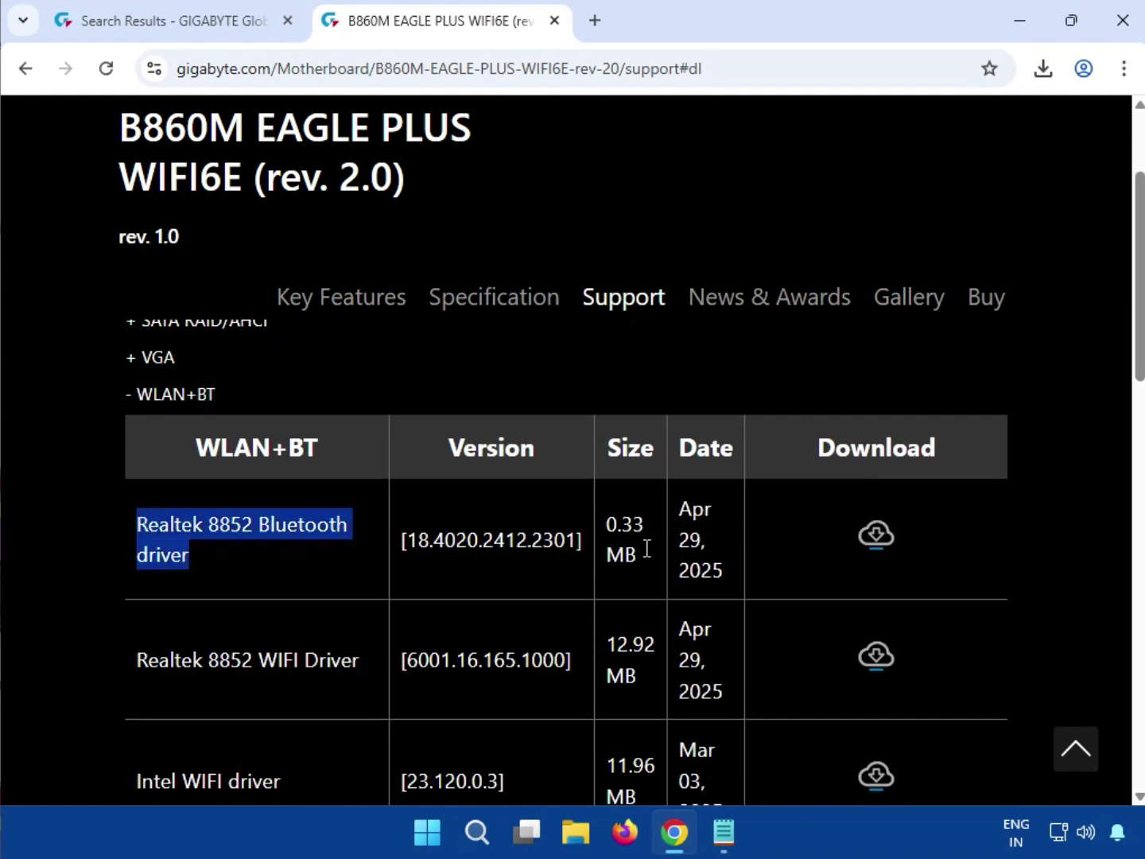
pyautogui.click(867, 543)
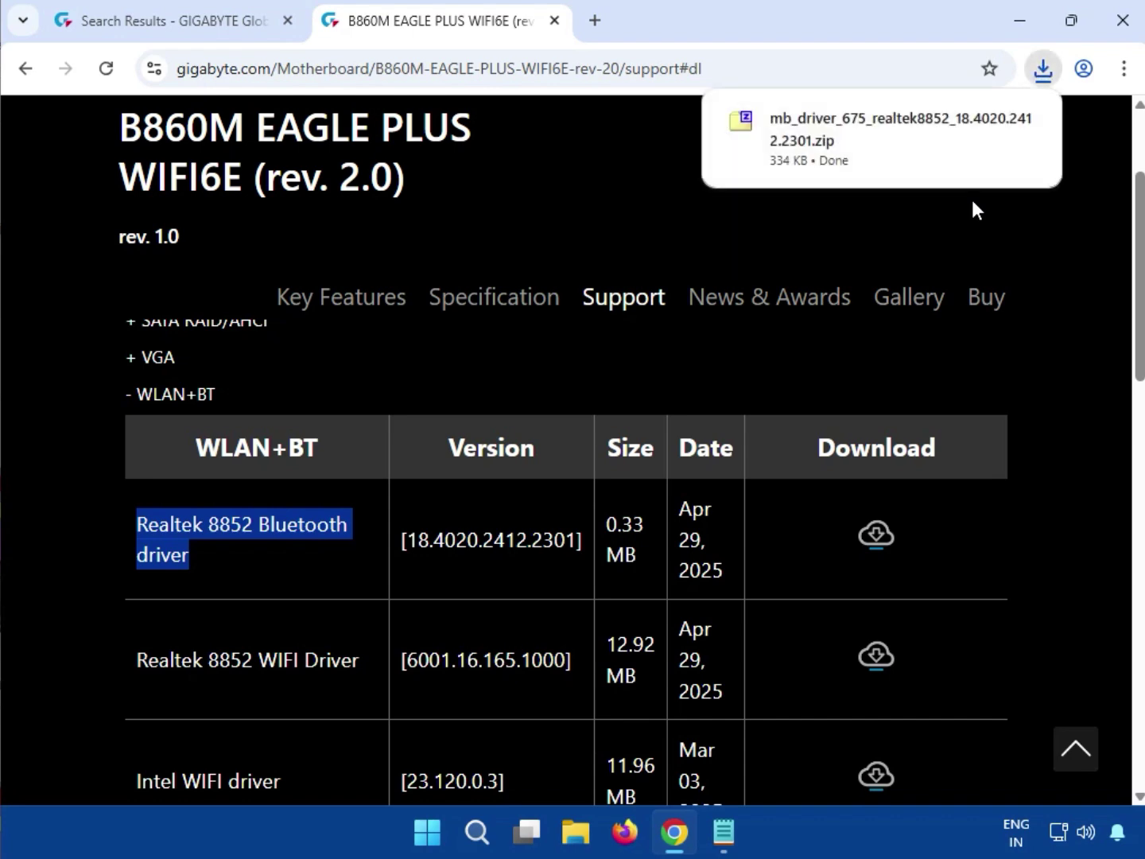
# Step: Run mb_driver_675_realtek8852_18.4020.2412.2301.exe from the downloaded Bluetooth archive with administrator approval
pyautogui.click(859, 169)
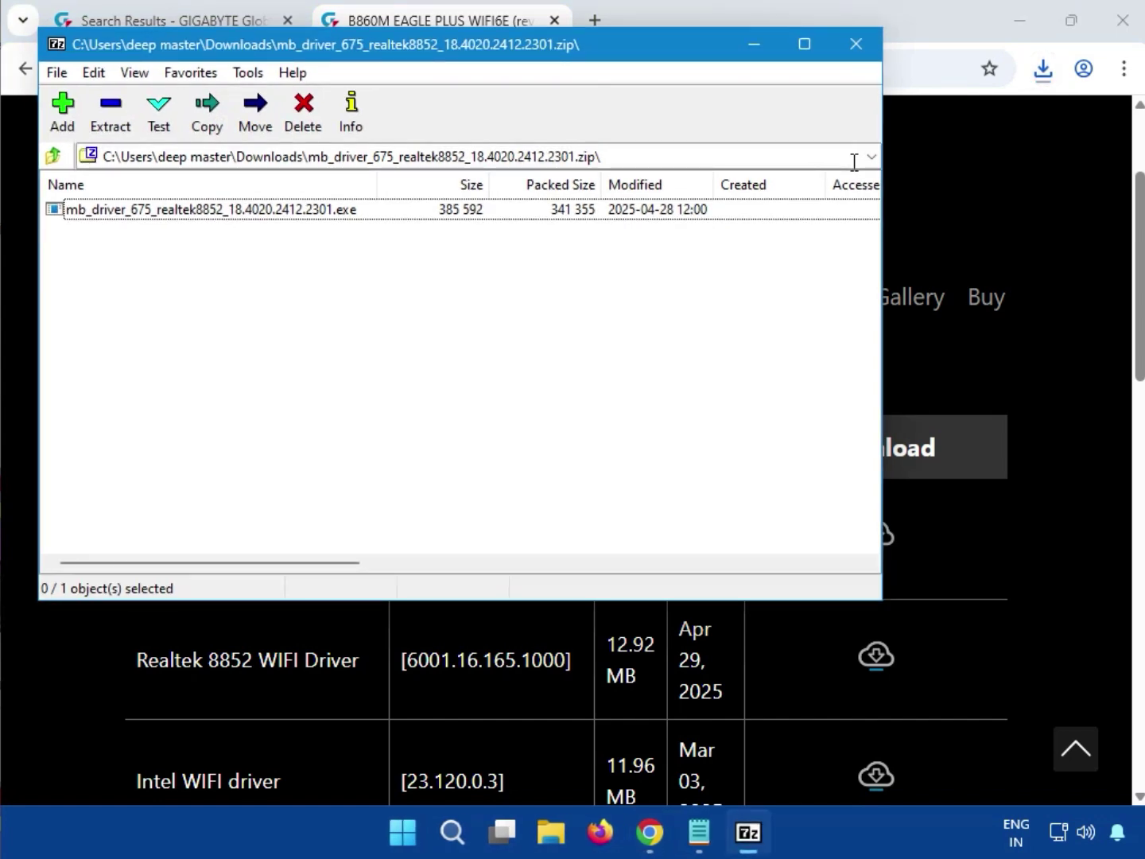
pyautogui.click(251, 218)
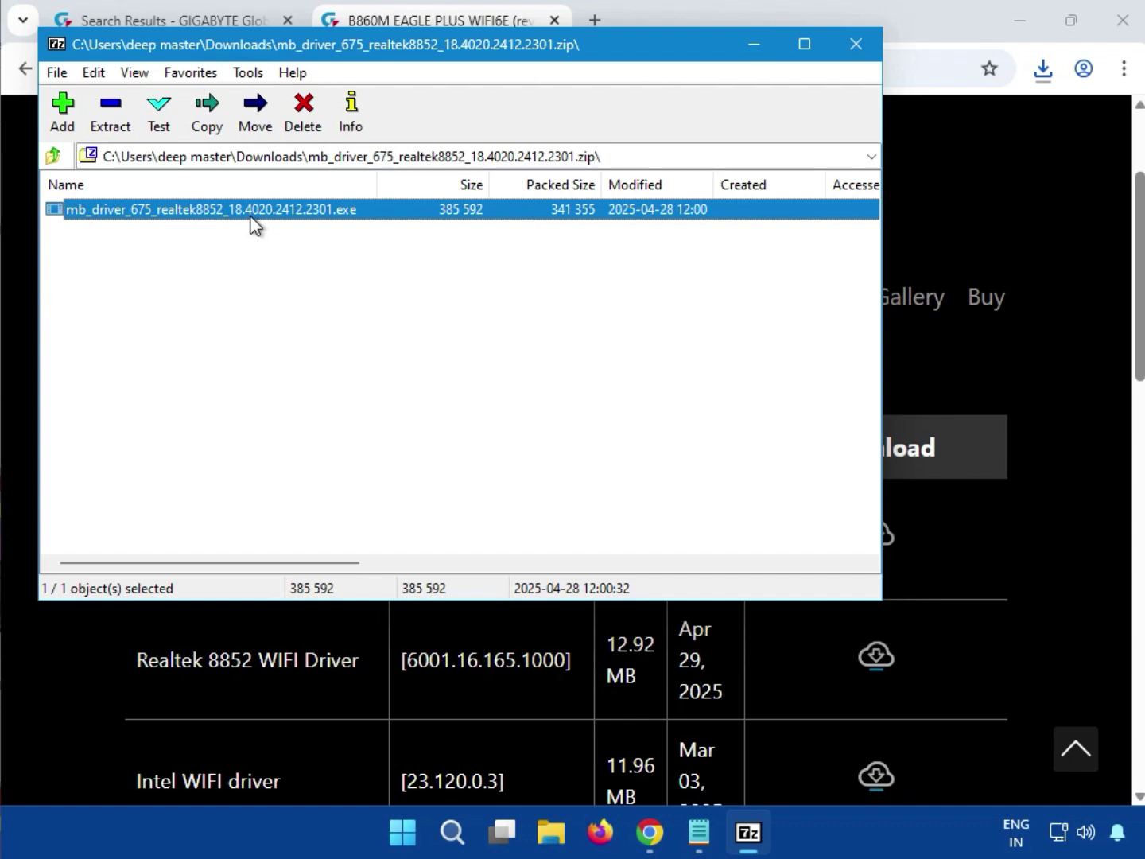
pyautogui.doubleClick(249, 210)
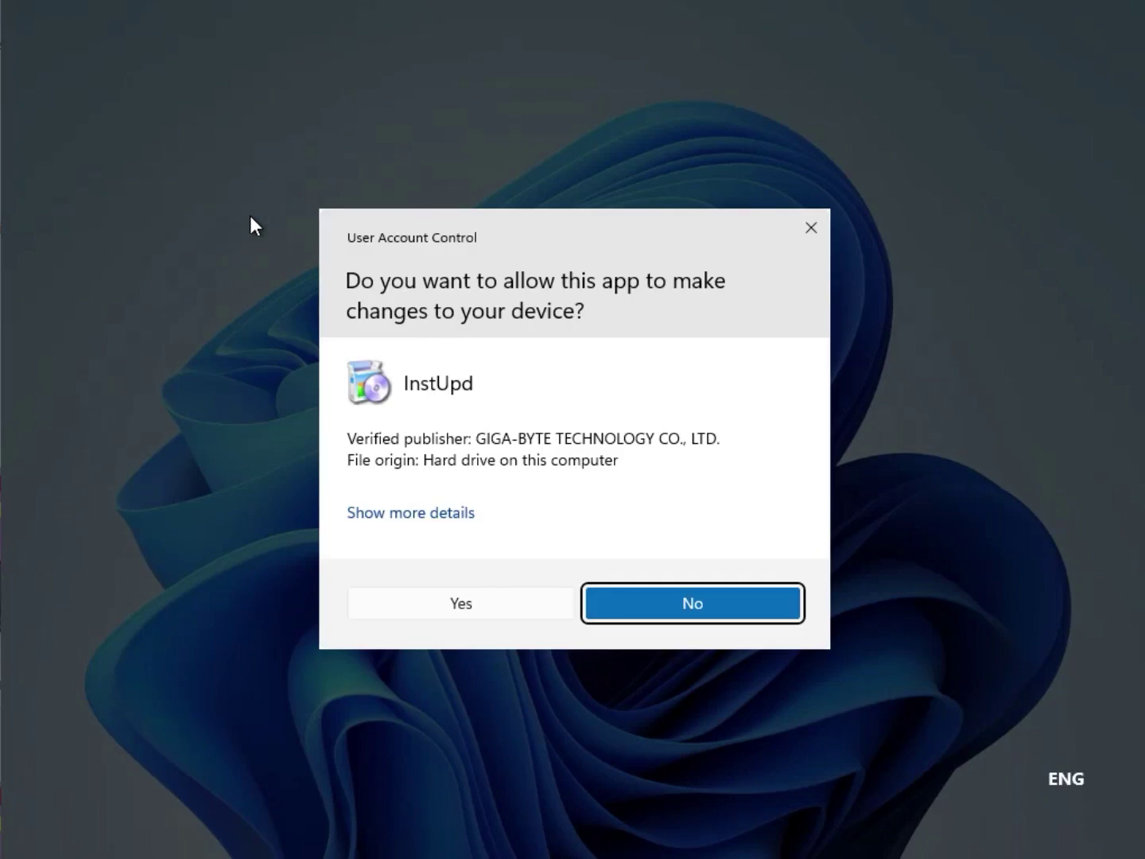
pyautogui.click(444, 596)
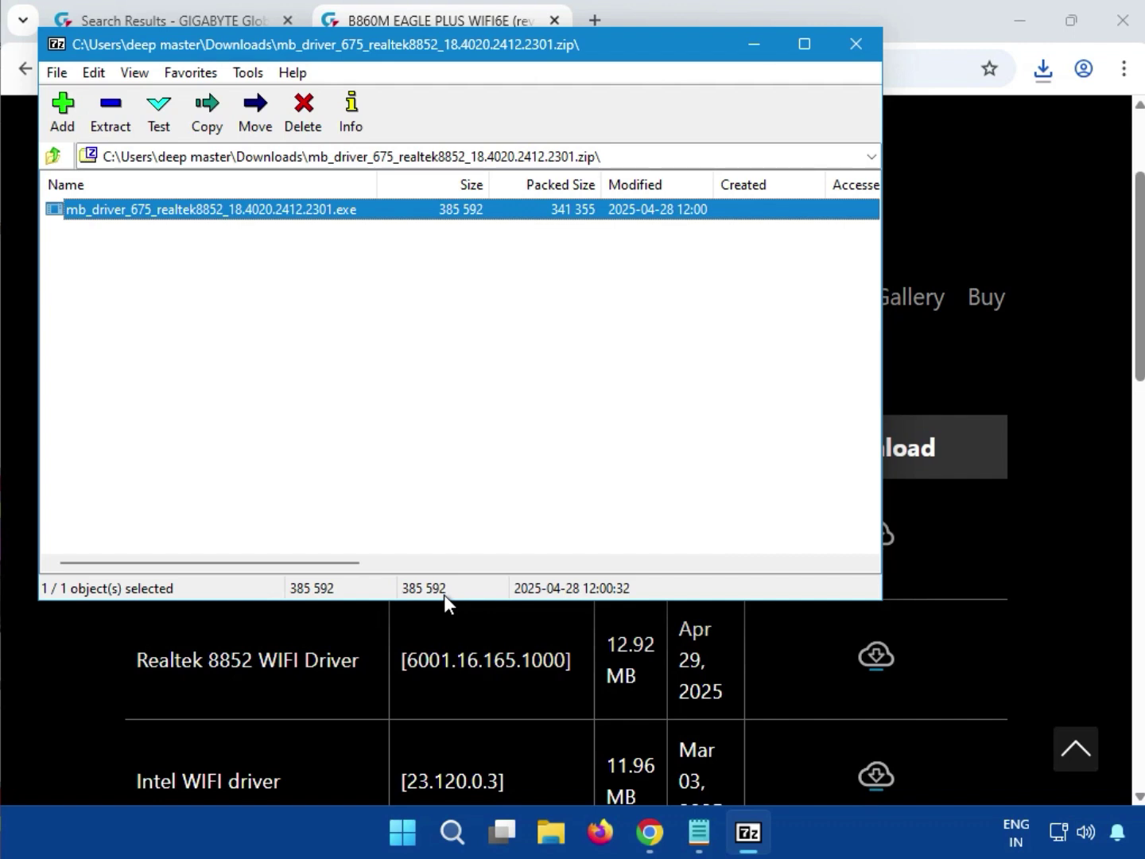
# Step: Launch the Realtek 8852 Bluetooth installer again with administrator approval, and close its archive
pyautogui.doubleClick(240, 209)
pyautogui.press('Return')
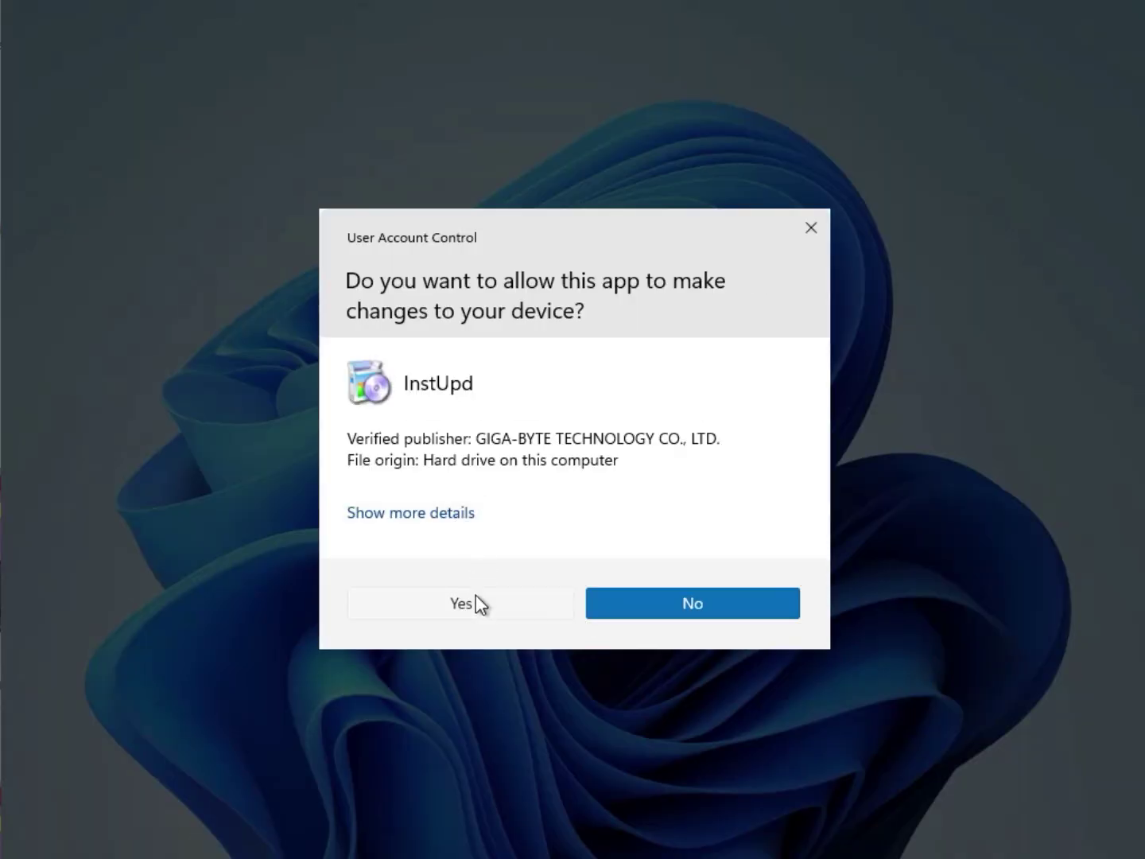
pyautogui.click(477, 599)
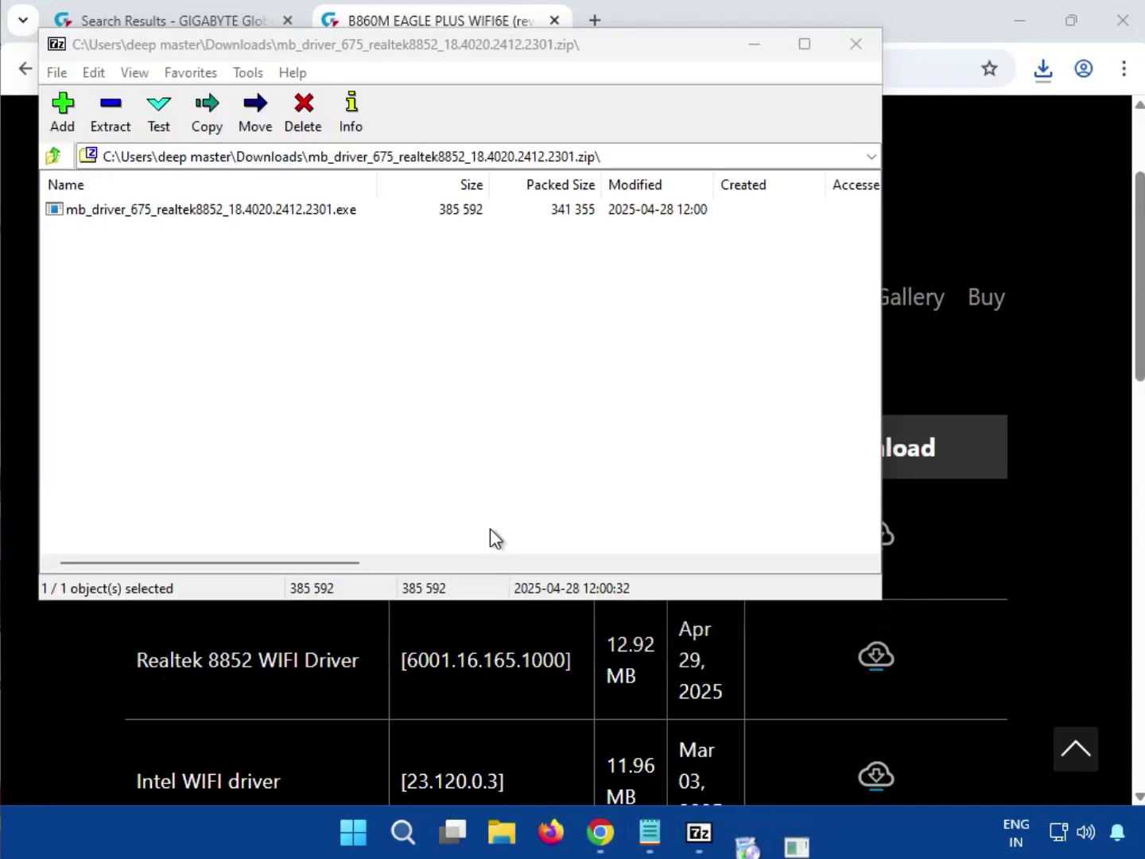
pyautogui.click(846, 47)
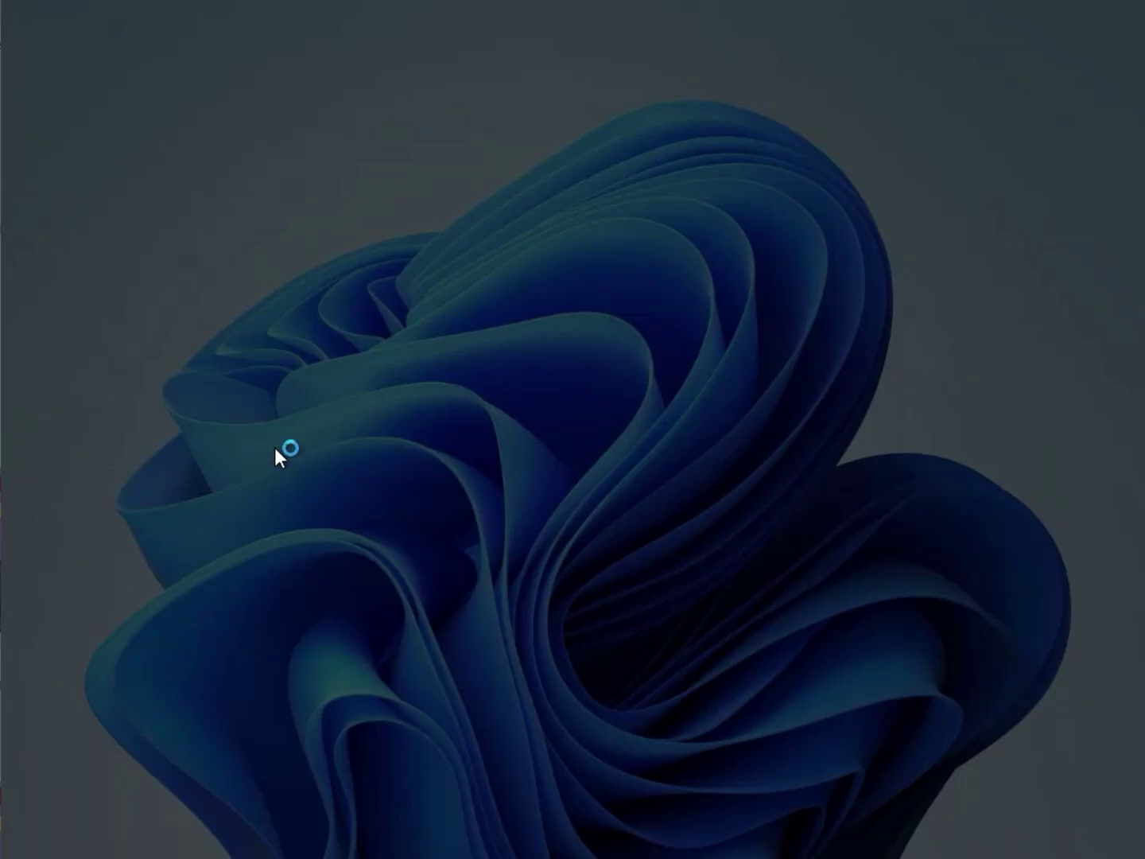
pyautogui.click(648, 600)
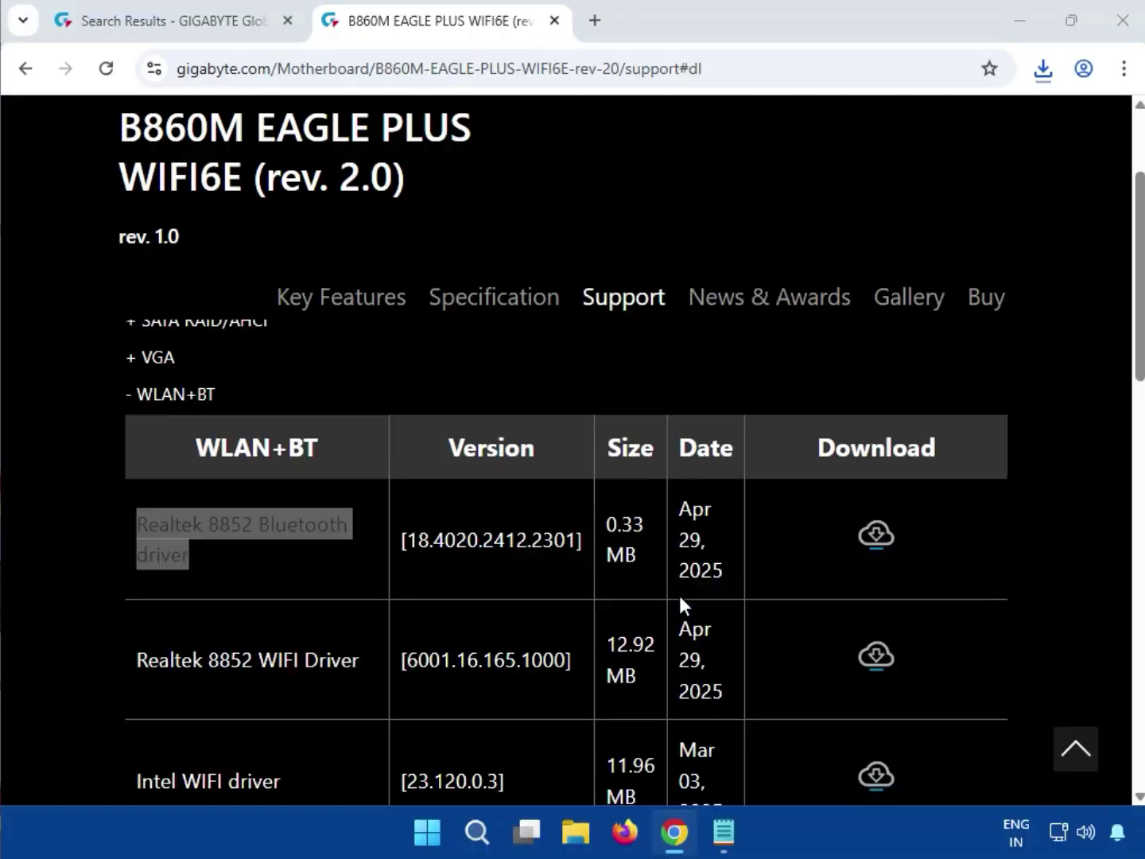
# Step: Download the Realtek 8852 WIFI Driver, version 6001.16.165.1000, from the WLAN+BT section
pyautogui.moveTo(132, 397); pyautogui.dragTo(186, 401)
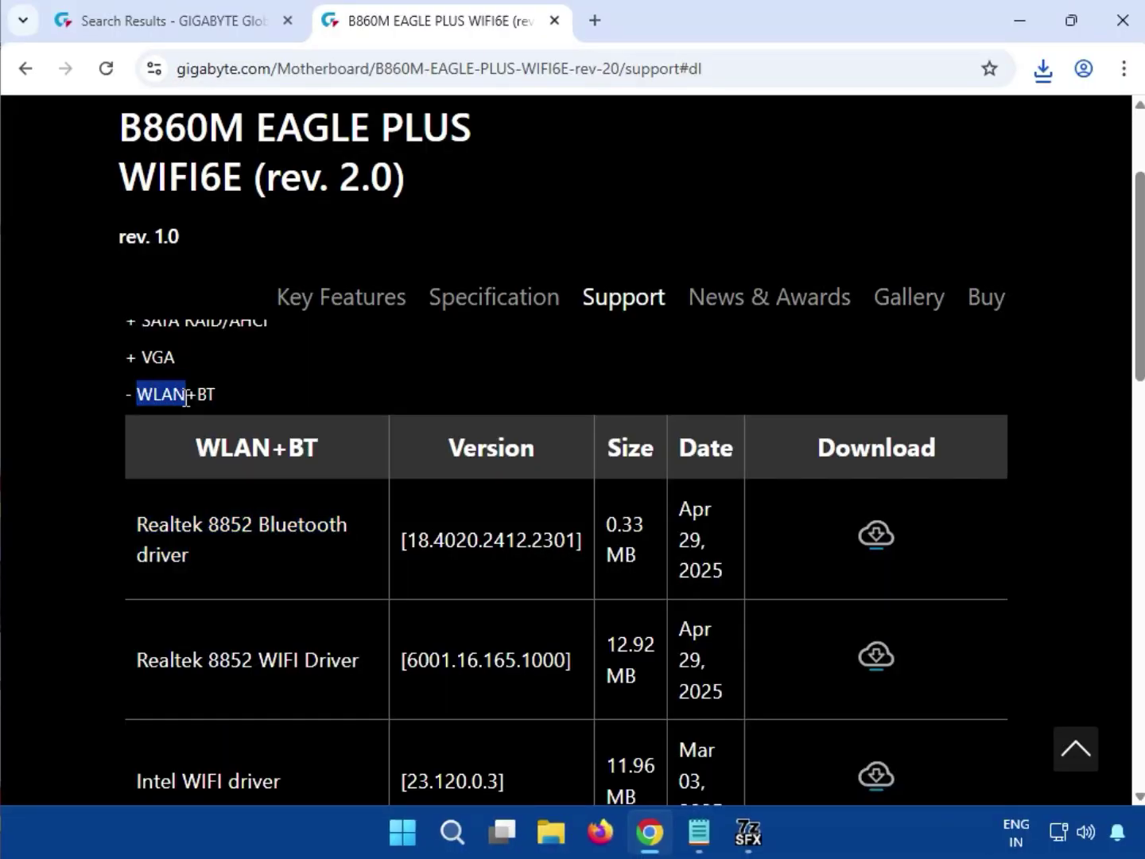
pyautogui.scroll(-1, 227, 529)
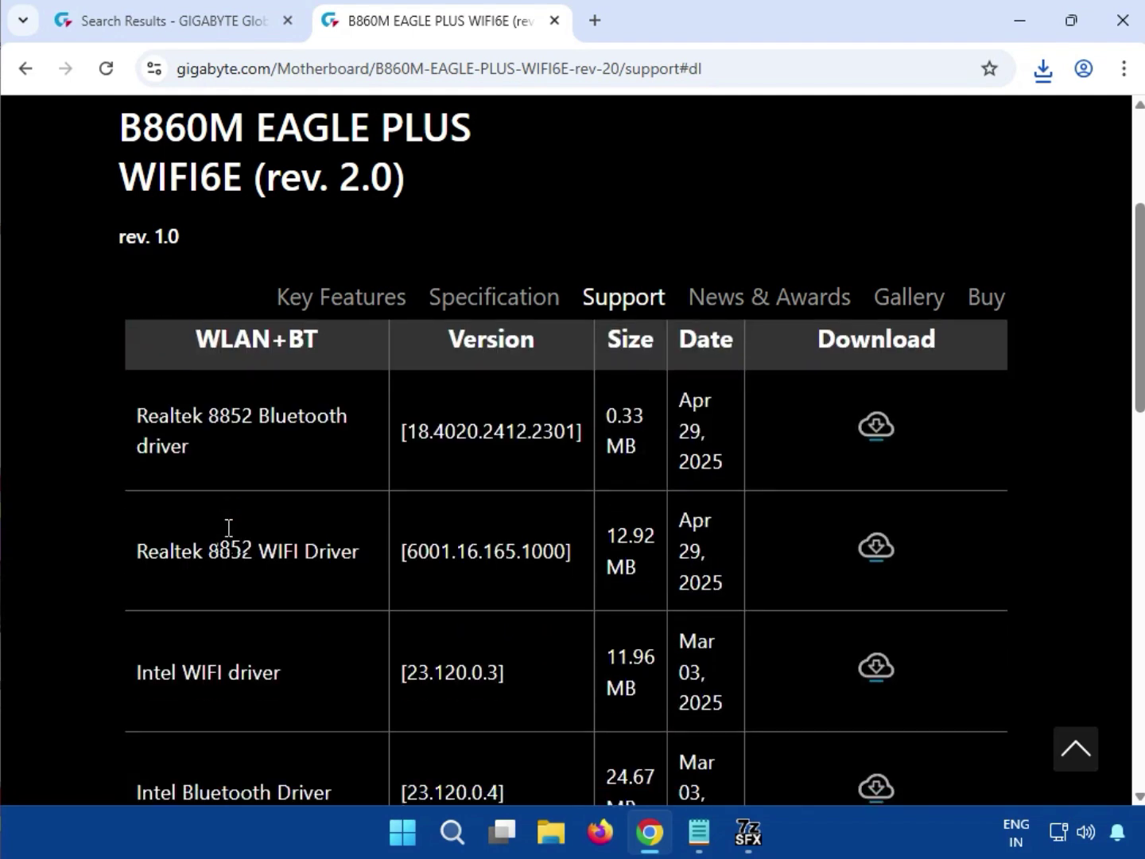
pyautogui.moveTo(140, 544); pyautogui.dragTo(386, 563)
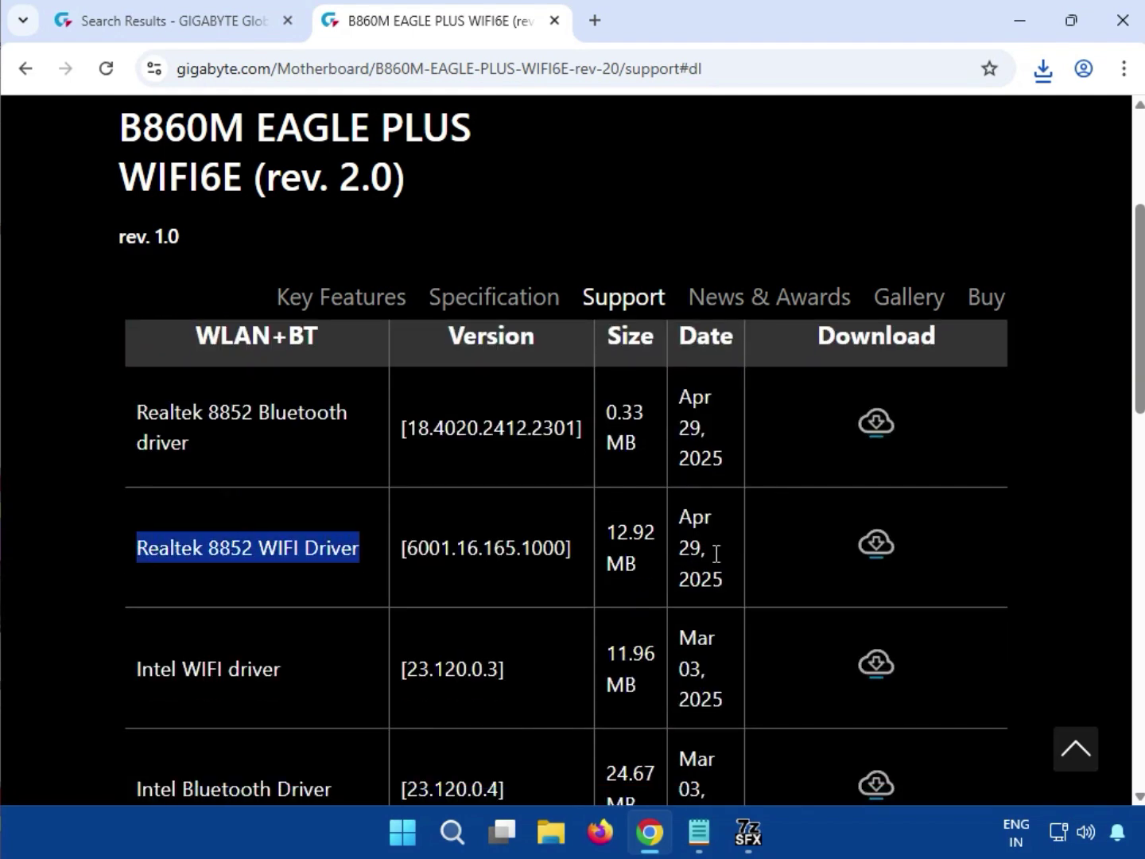
pyautogui.click(877, 547)
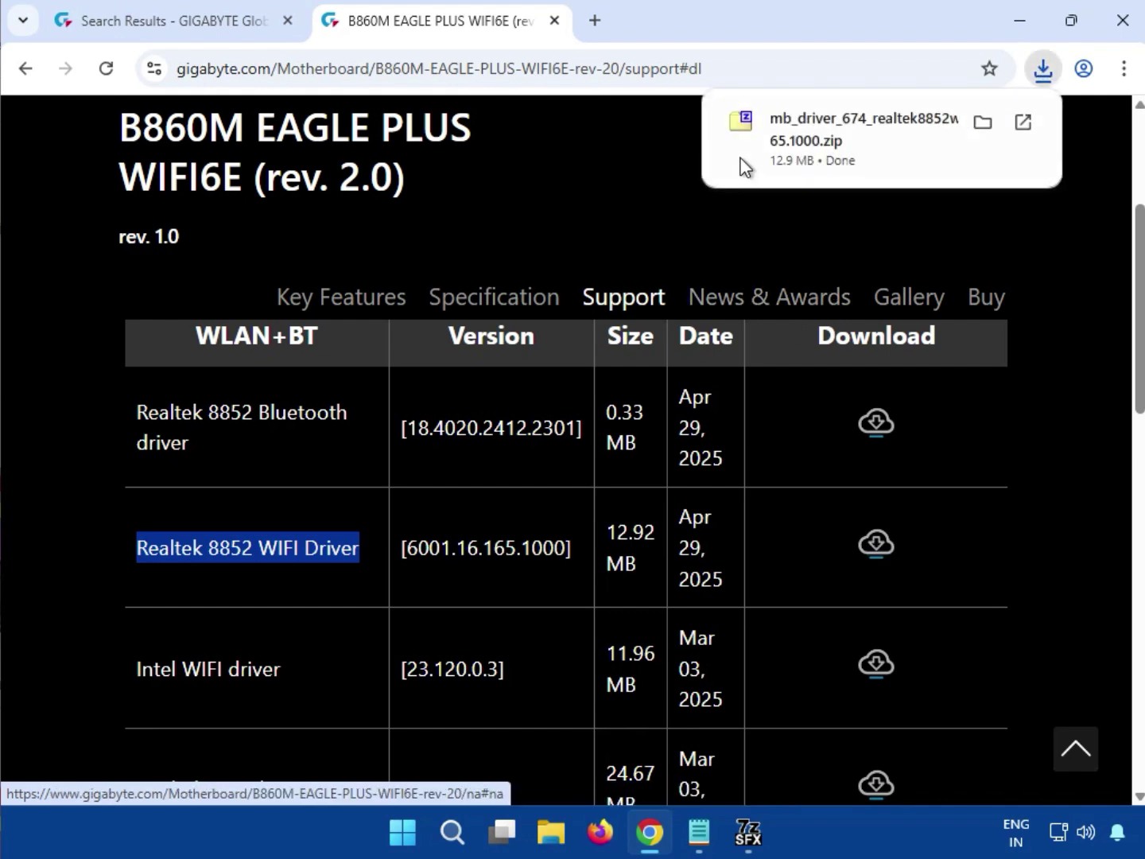
# Step: Run mb_driver_674_realtek8852wifi_6001.16.165.1000.exe from the downloaded WIFI archive with administrator approval, and dismiss the waiting 7z SFX window
pyautogui.click(740, 163)
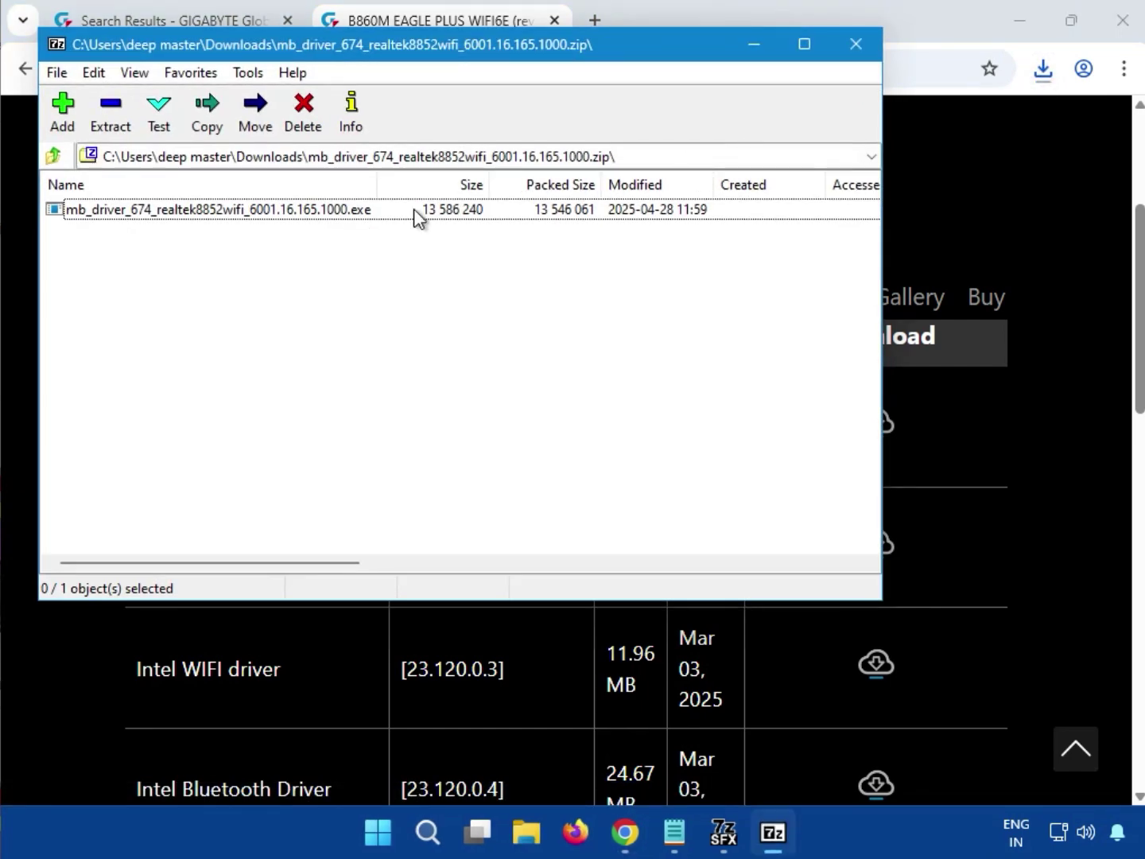
pyautogui.doubleClick(223, 214)
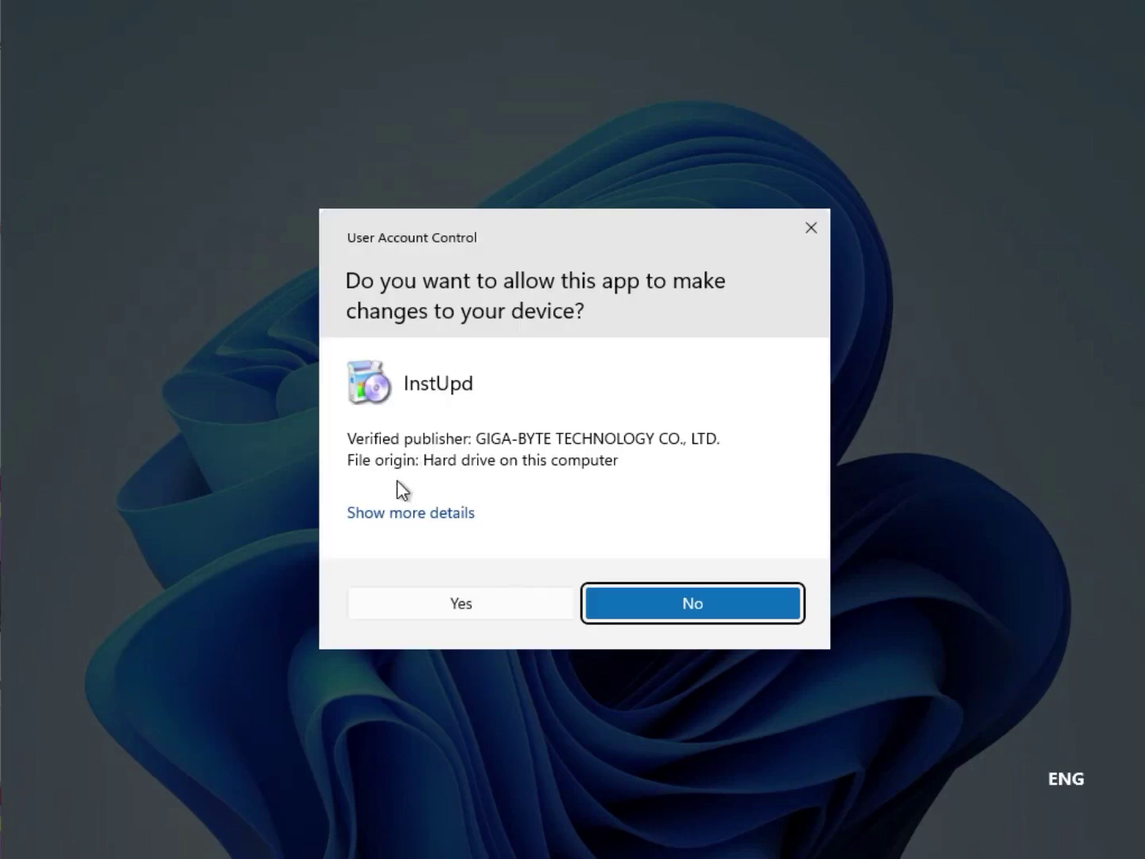
pyautogui.click(419, 606)
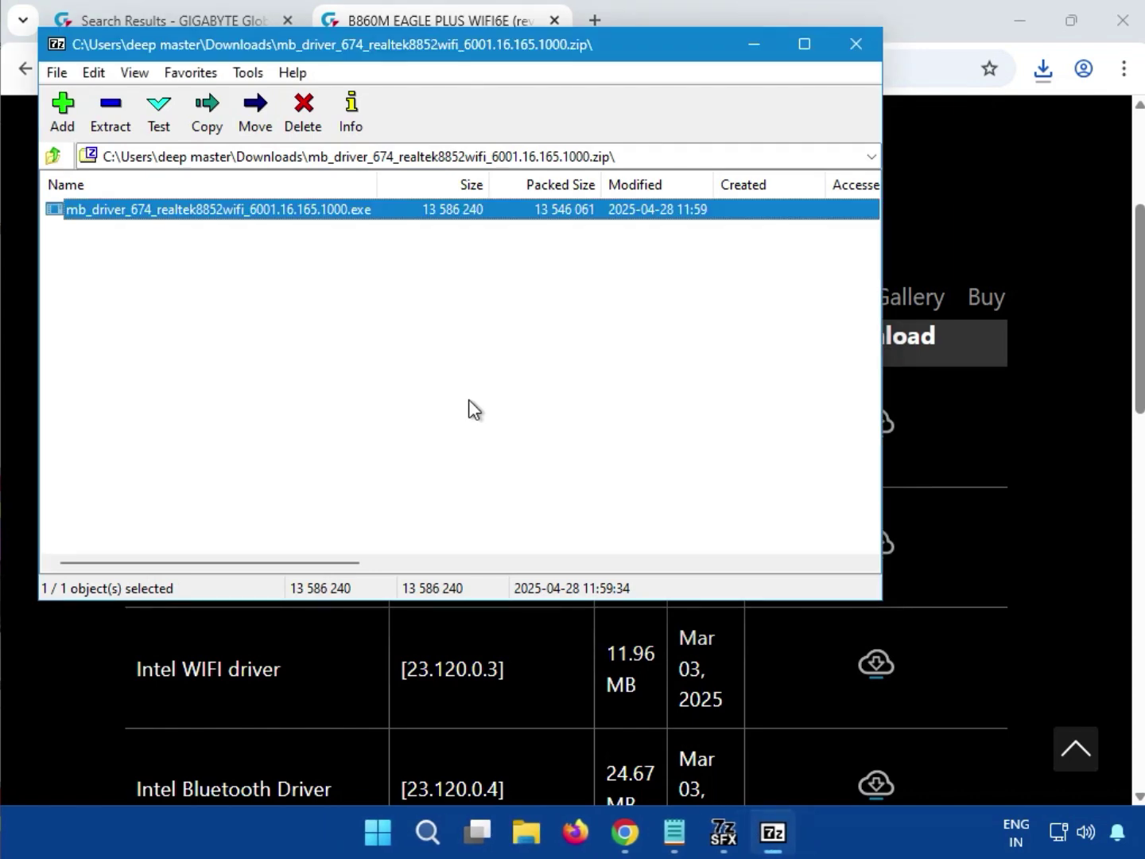
pyautogui.click(720, 846)
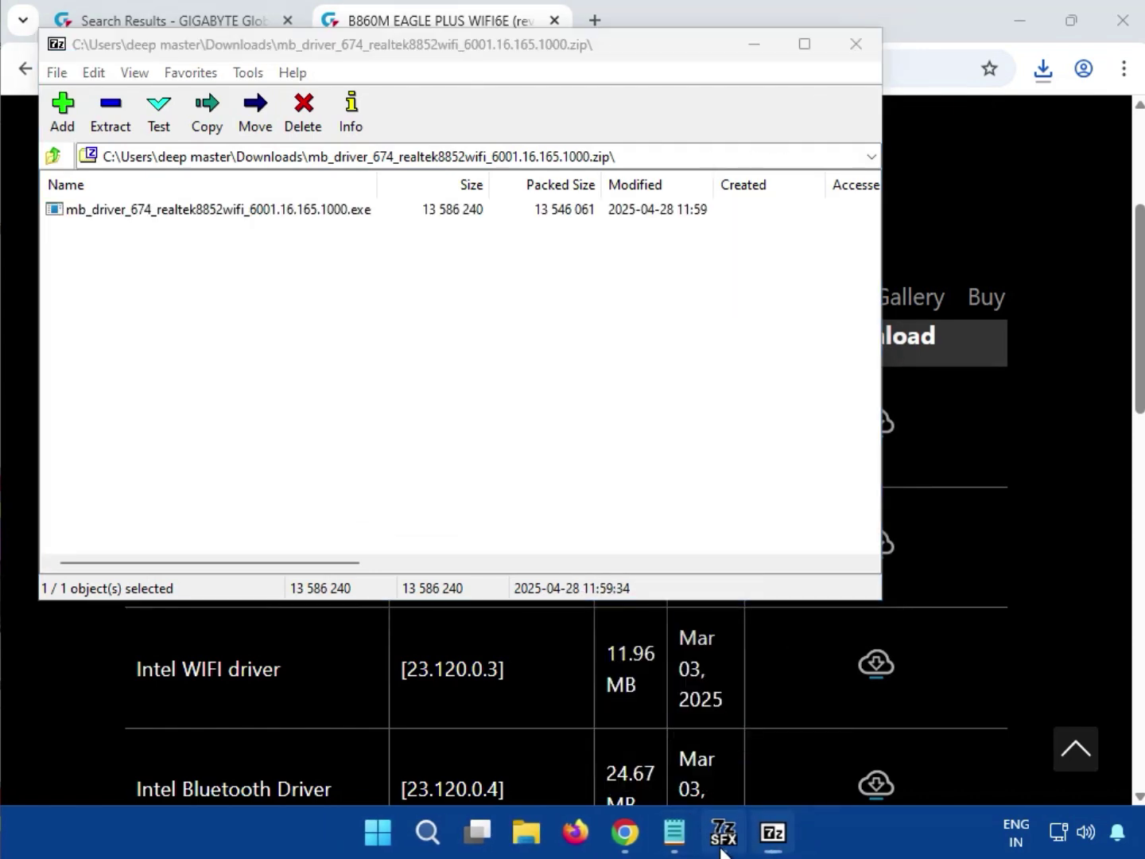
pyautogui.click(569, 439)
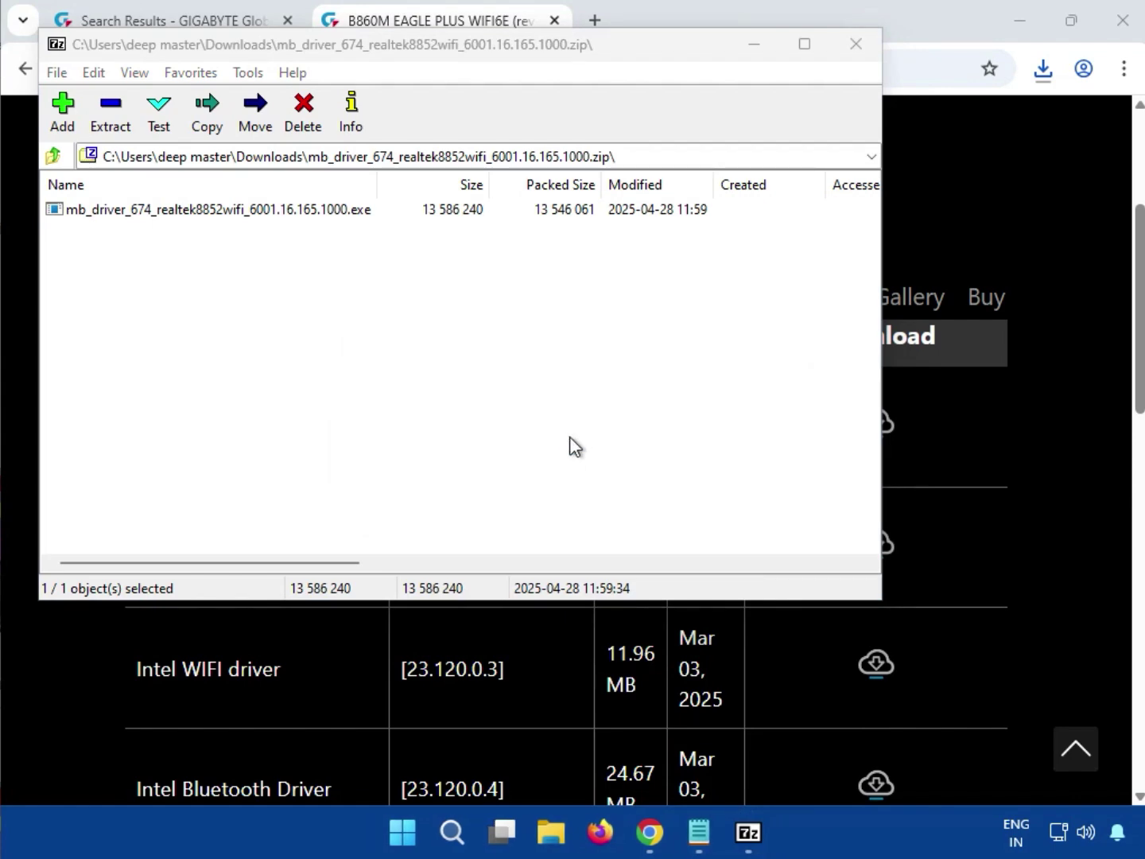